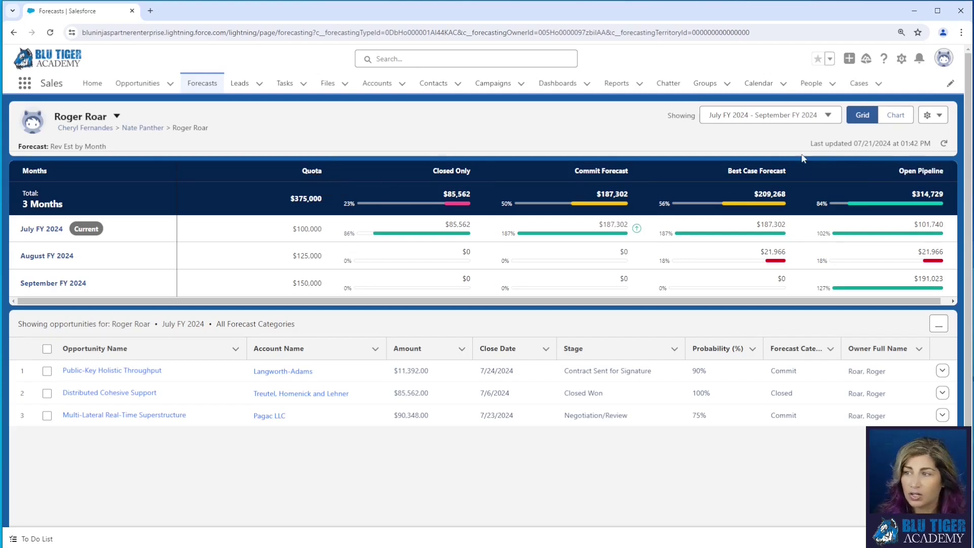
# Open Salesforce Setup and find the Forecasts Settings page by searching for "forecast".
pyautogui.click(902, 59)
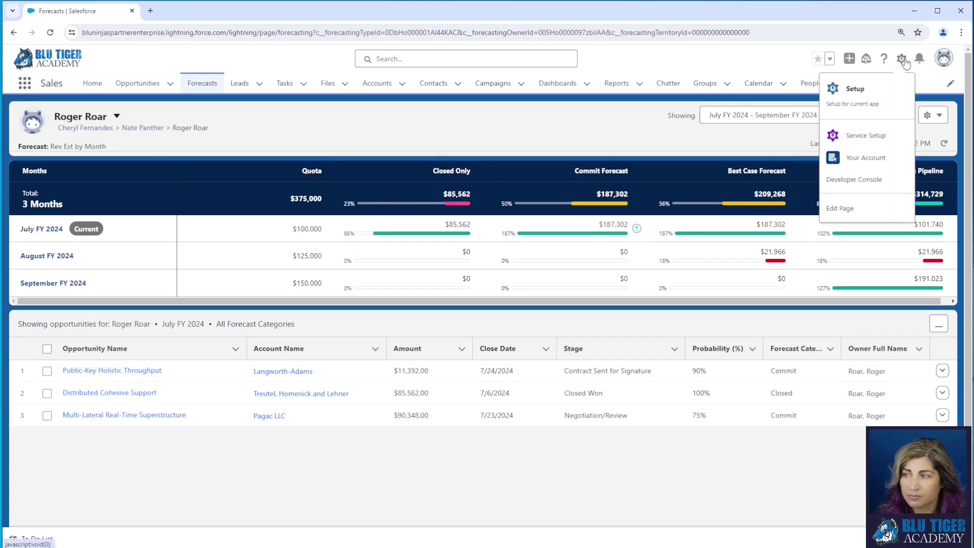
pyautogui.click(883, 89)
pyautogui.click(59, 115)
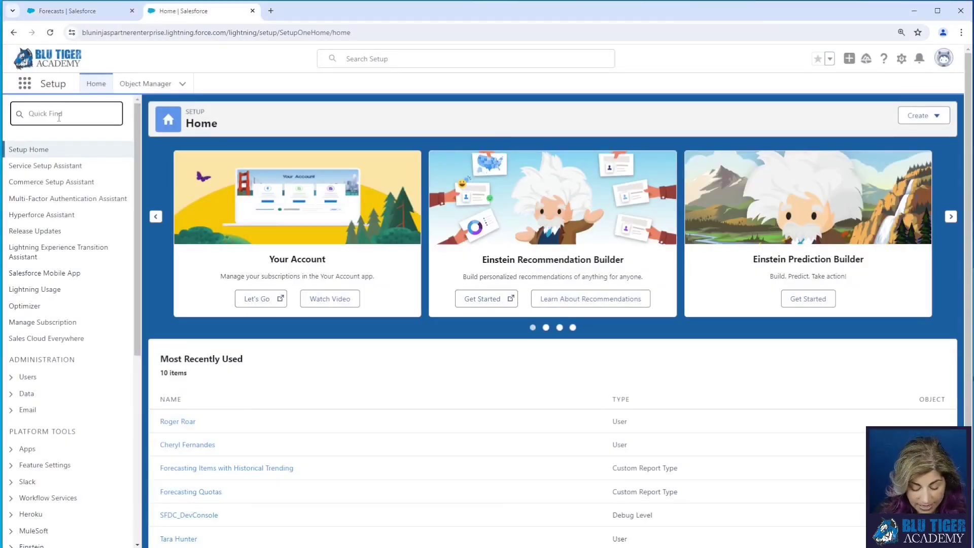
pyautogui.write('forecast')
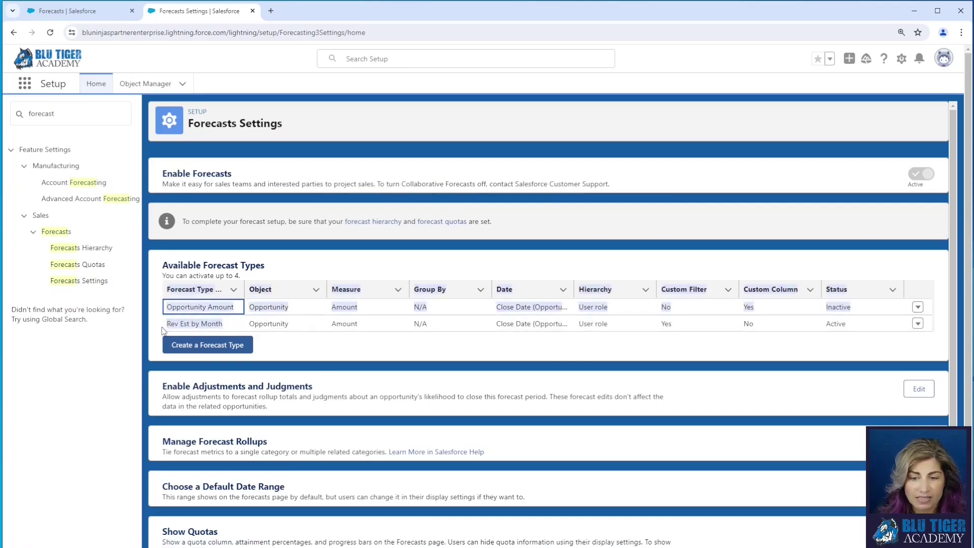
# Open custom column management for the active Rev Est by Month forecast type.
pyautogui.click(216, 325)
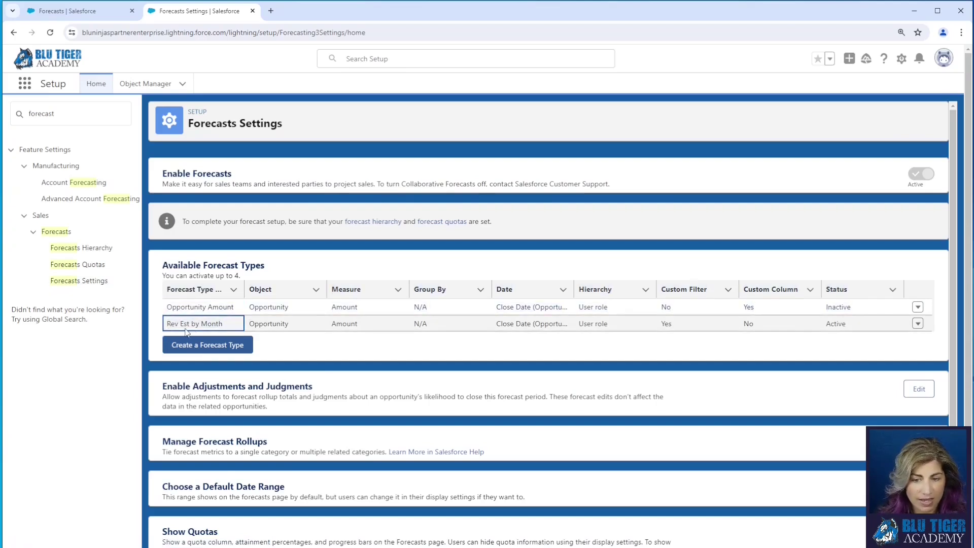
pyautogui.doubleClick(858, 329)
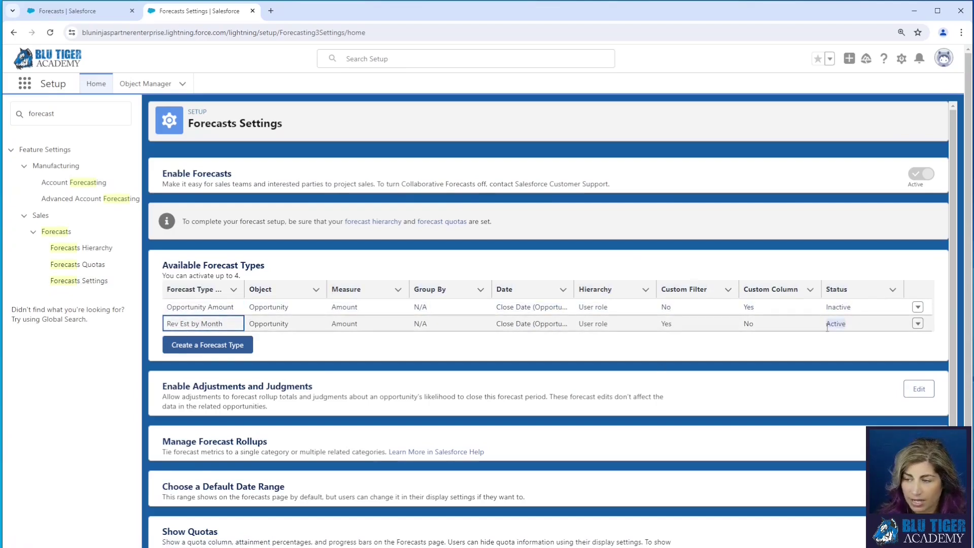
pyautogui.click(917, 324)
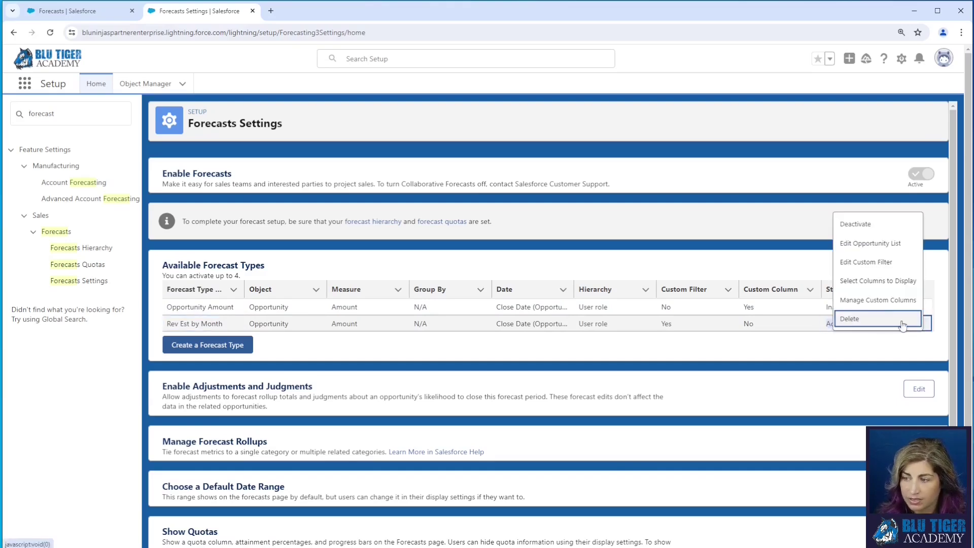
pyautogui.click(881, 300)
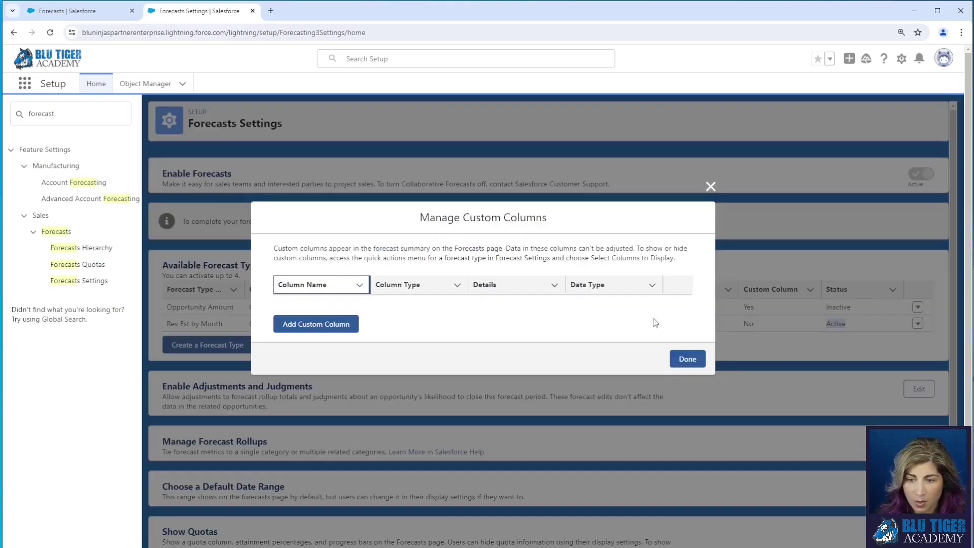
# Start a new custom column of type Calculated and name it Gap to Quota.
pyautogui.click(316, 326)
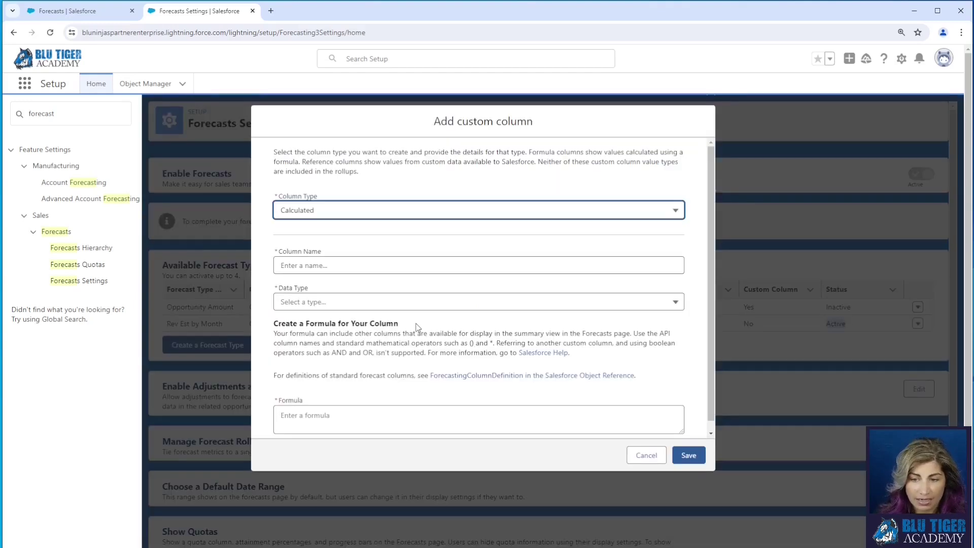
pyautogui.click(316, 212)
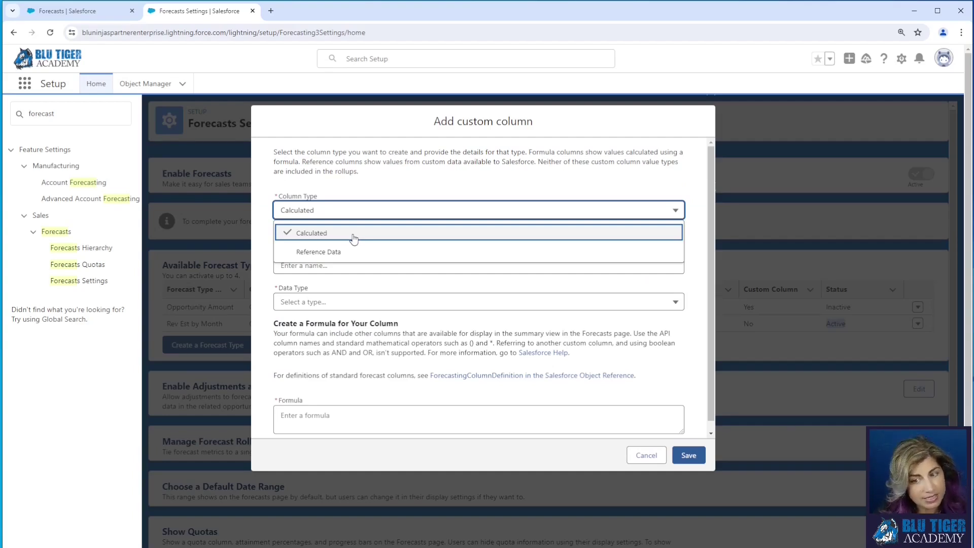
pyautogui.click(363, 188)
pyautogui.click(318, 266)
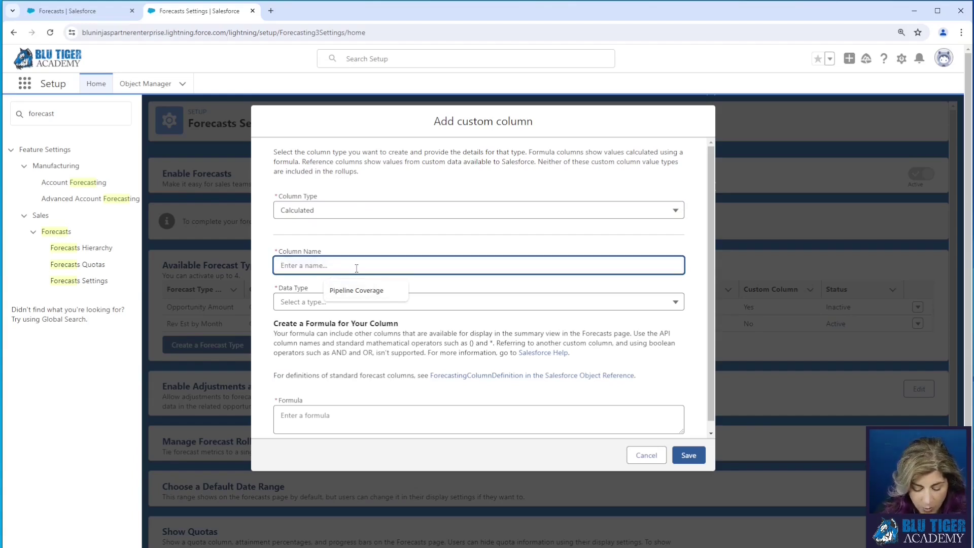
pyautogui.write('Gap to Quota')
# Set the data type to Currency and the formula to IF((ForecastingQuotaAmount - ForecastAmount0) < 0, NULL, (ForecastingQuotaAmount - ForecastAmount0)).
pyautogui.click(331, 303)
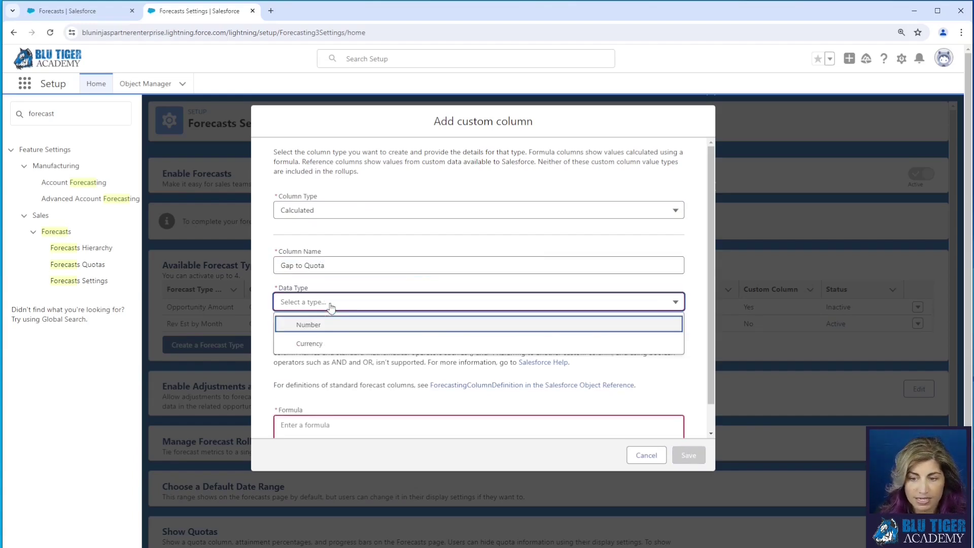
pyautogui.click(330, 343)
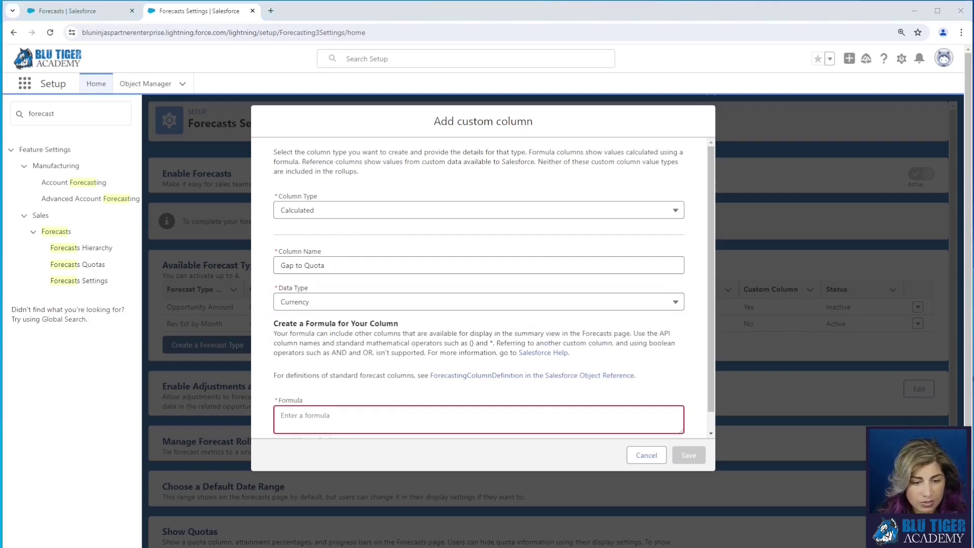
pyautogui.click(331, 421)
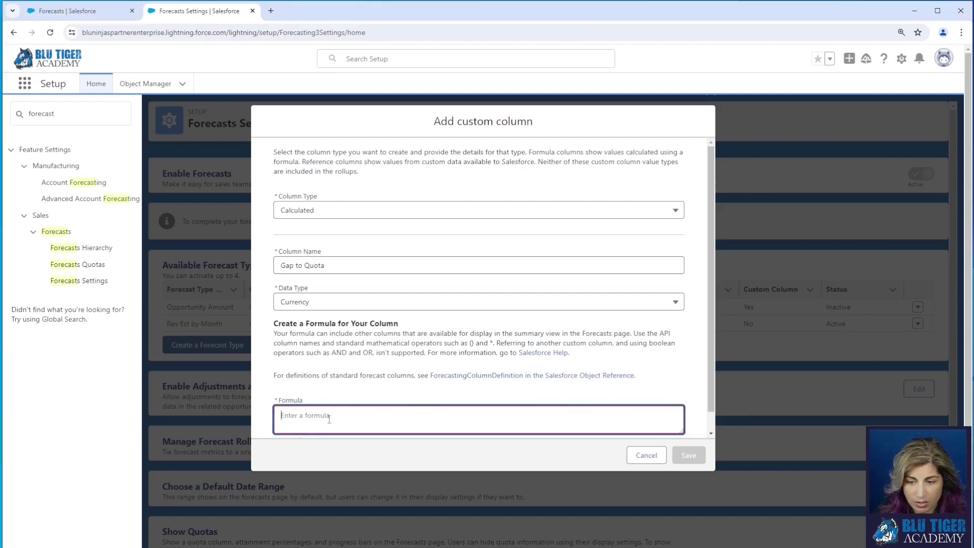
pyautogui.write('IF((ForecastingQuotaAmount - ForecastAmount0) < 0, NULL, (ForecastingQuotaAmount - ForecastAmount0))')
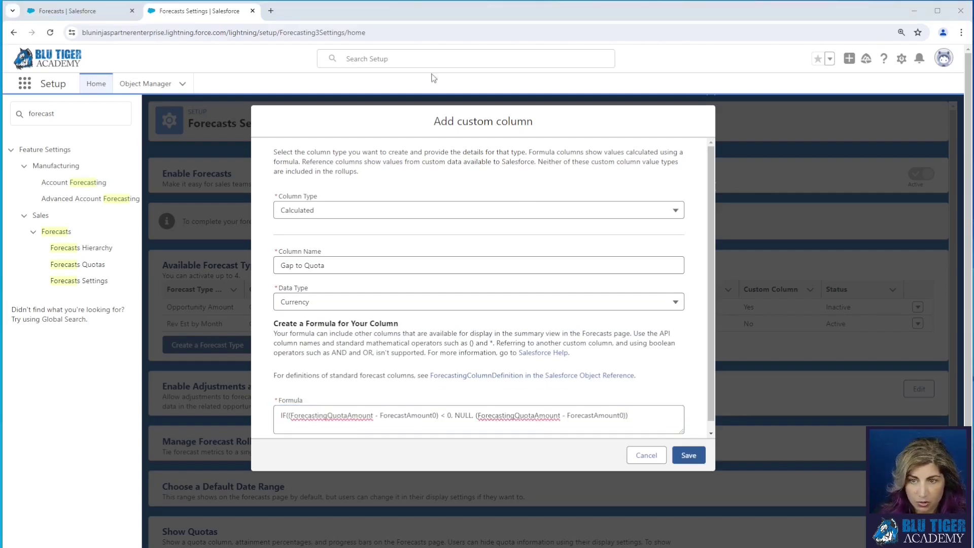
# Open Salesforce's ForecastingColumnDefinition Formula Field Details page in a new browser tab and examine the general quota API column names.
pyautogui.click(271, 11)
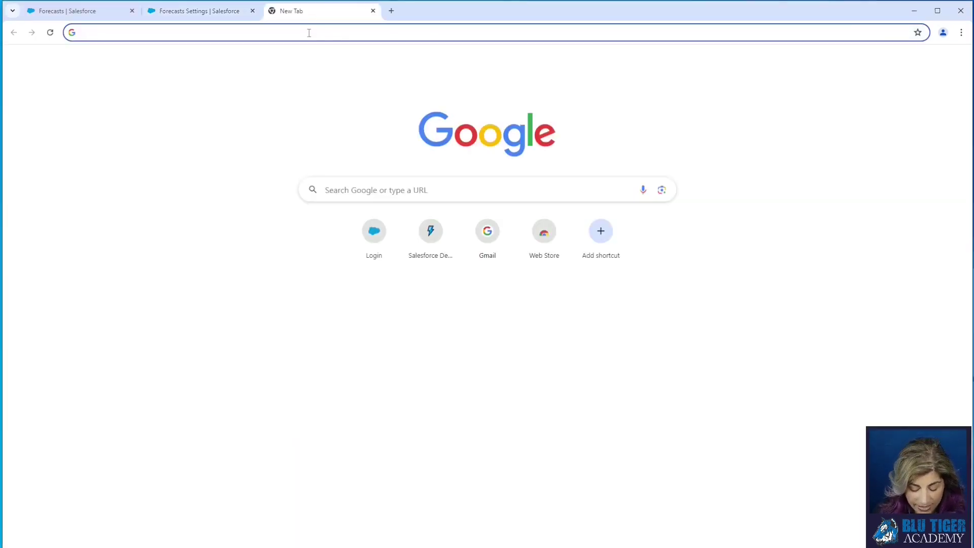
pyautogui.write('https://developer.salesforce.com/docs/atlas.en-us.object_reference.meta/object_reference/sforce_api_objects_forecastingcolumndefinition_formula_details.htm')
pyautogui.press('Return')
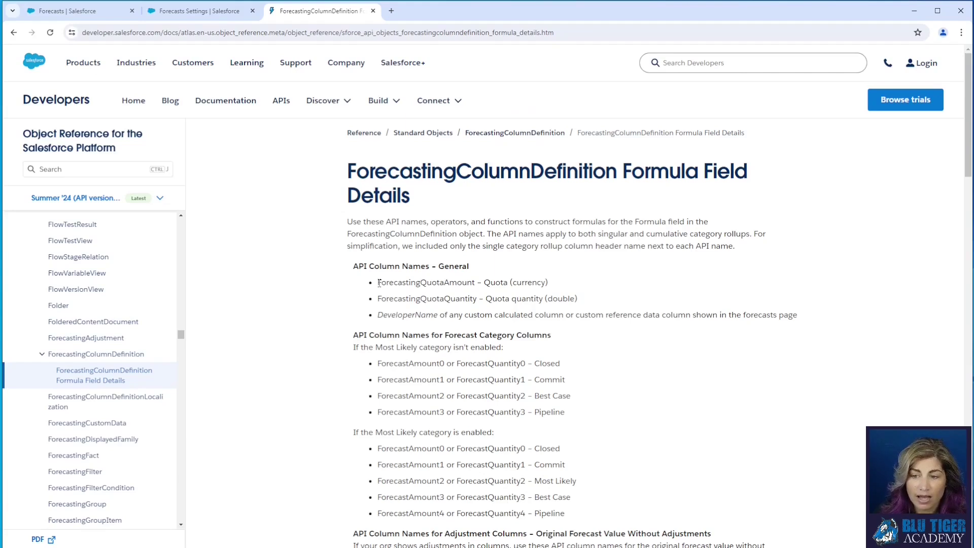
pyautogui.moveTo(379, 282); pyautogui.dragTo(475, 283)
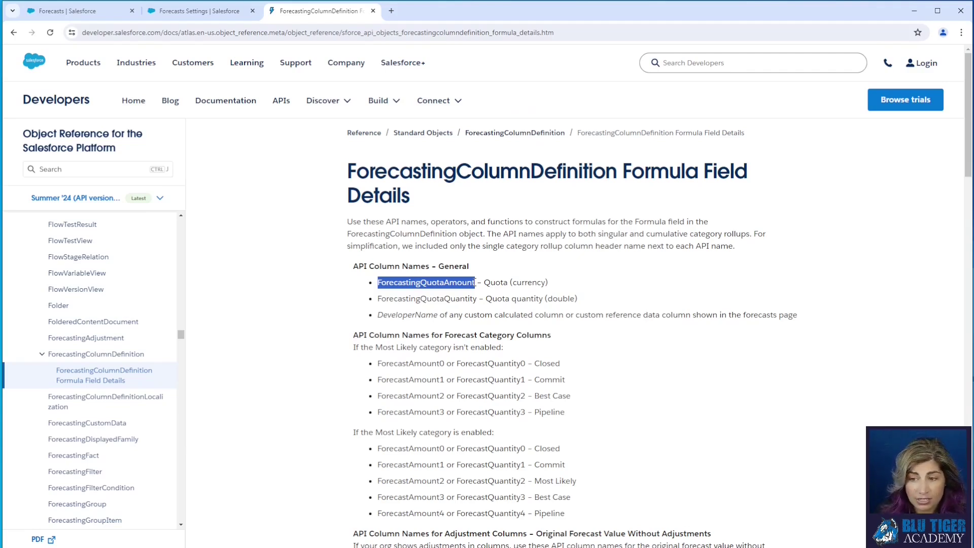
pyautogui.click(396, 299)
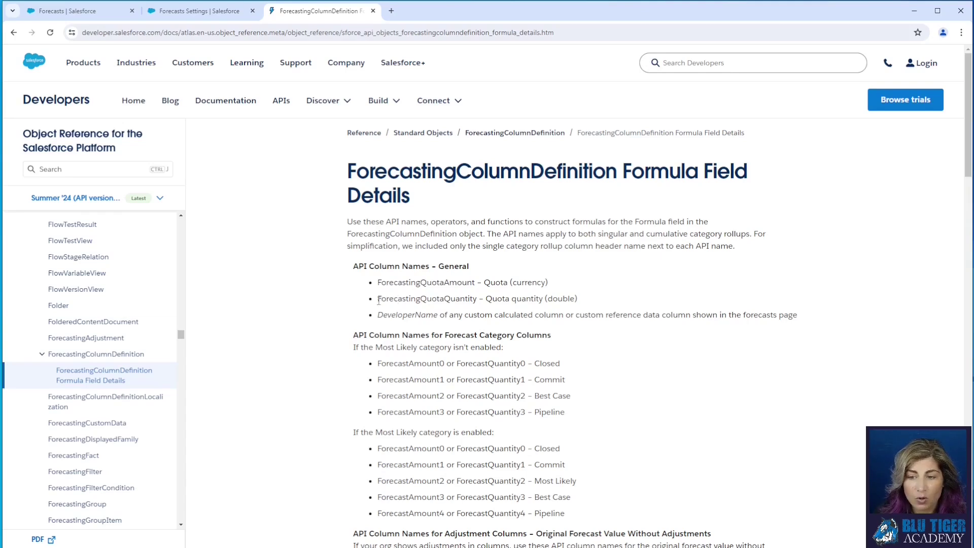
pyautogui.moveTo(378, 299); pyautogui.dragTo(478, 299)
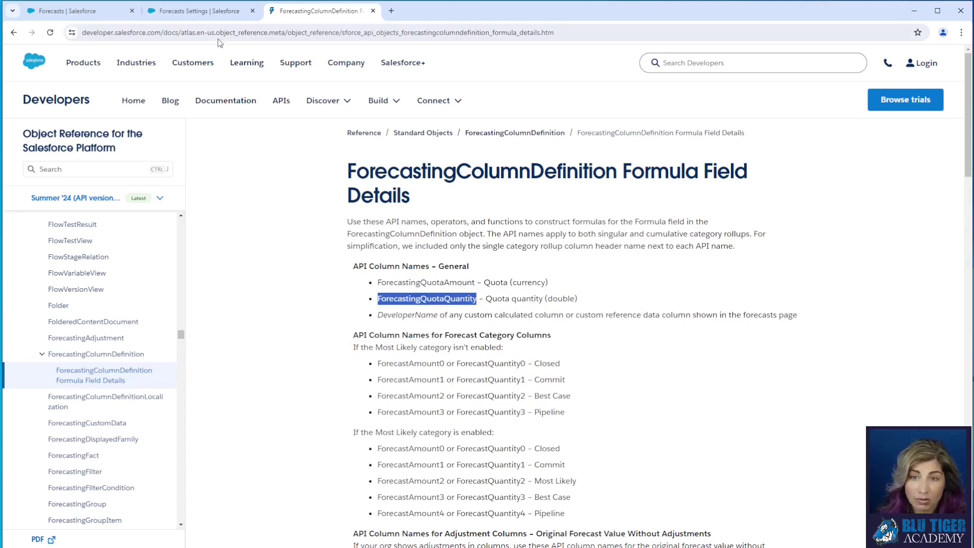
# Look up ForecastAmount0 from the Gap to Quota formula among the reference page's forecast category column names.
pyautogui.click(208, 12)
pyautogui.scroll(-1, 382, 408)
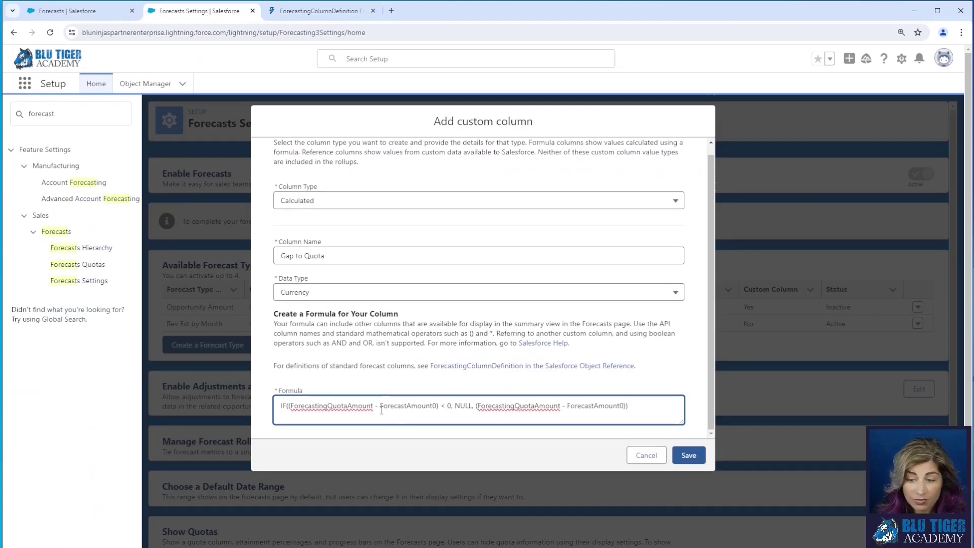
pyautogui.moveTo(380, 406); pyautogui.dragTo(436, 405)
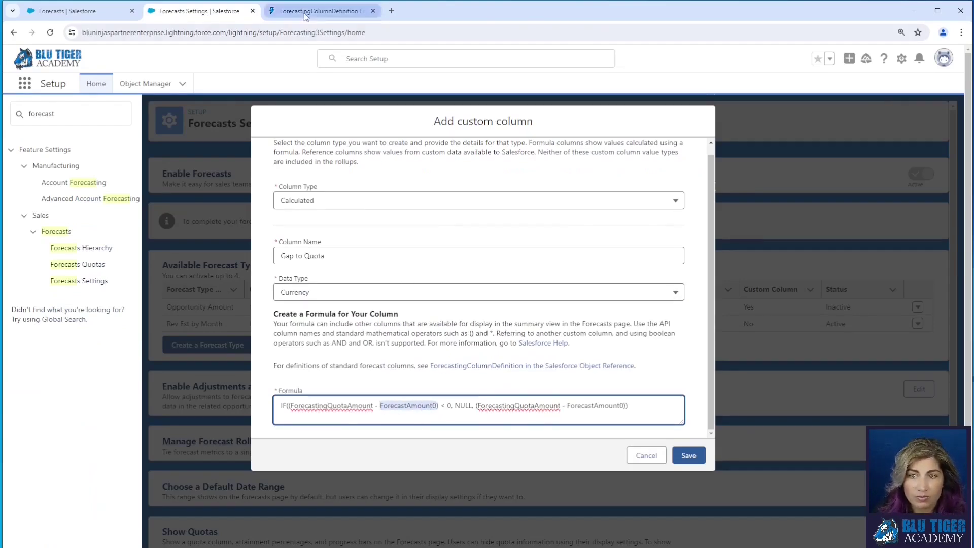
pyautogui.click(319, 11)
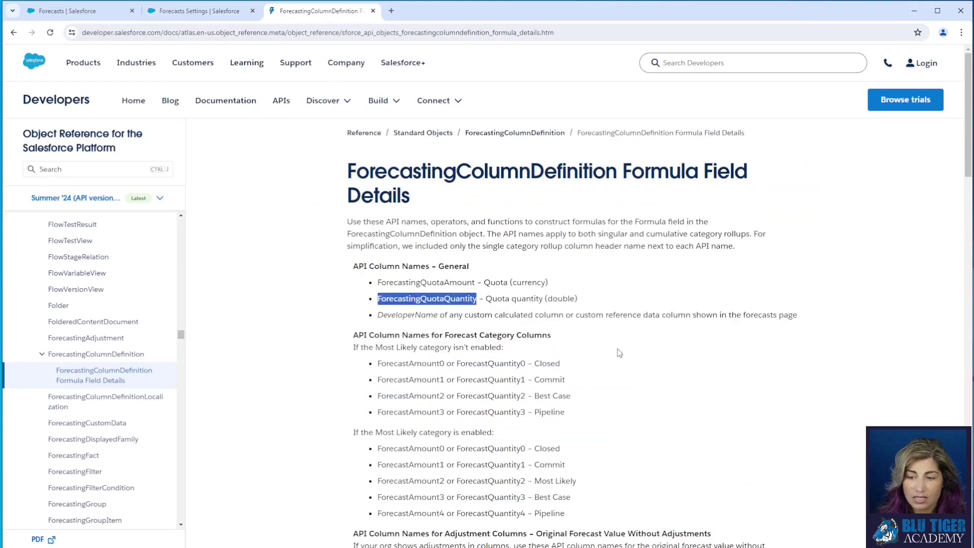
pyautogui.doubleClick(547, 364)
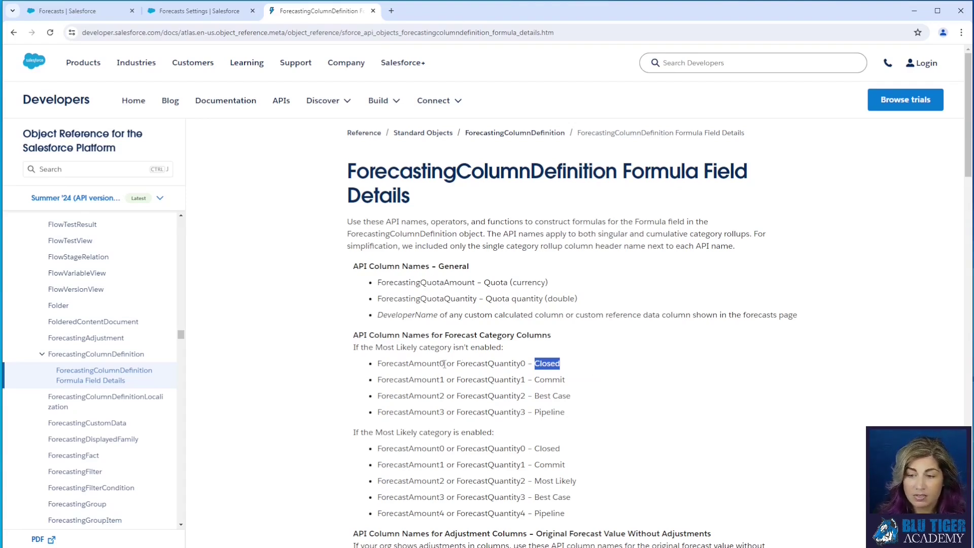
pyautogui.moveTo(444, 363); pyautogui.dragTo(378, 366)
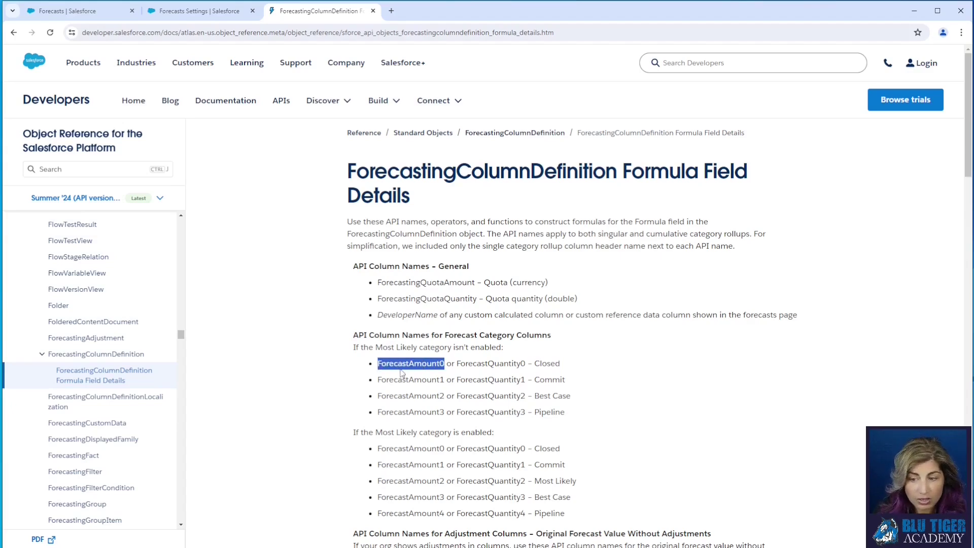
# Return to the Forecasts Settings, review the Gap to Quota formula and save the custom column.
pyautogui.click(198, 11)
pyautogui.click(311, 406)
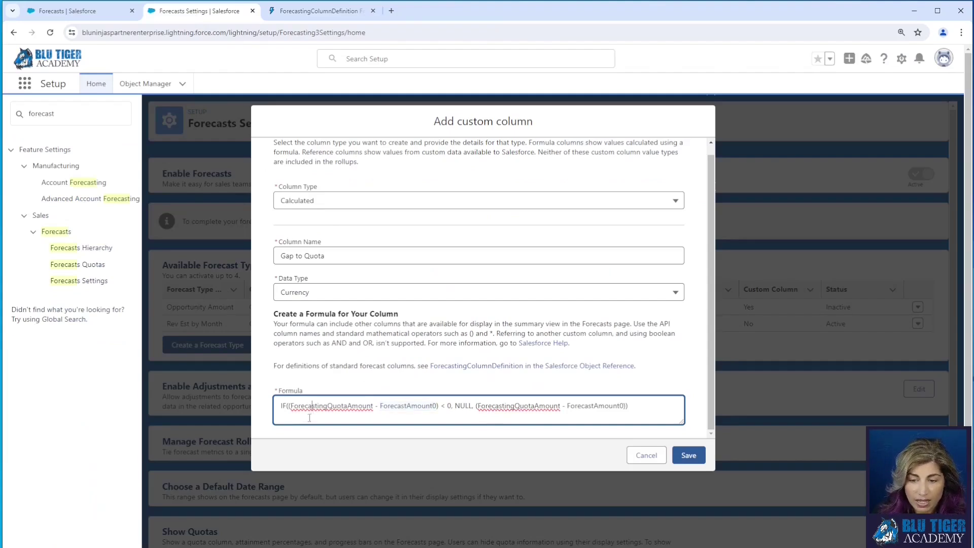
pyautogui.moveTo(291, 406); pyautogui.dragTo(438, 409)
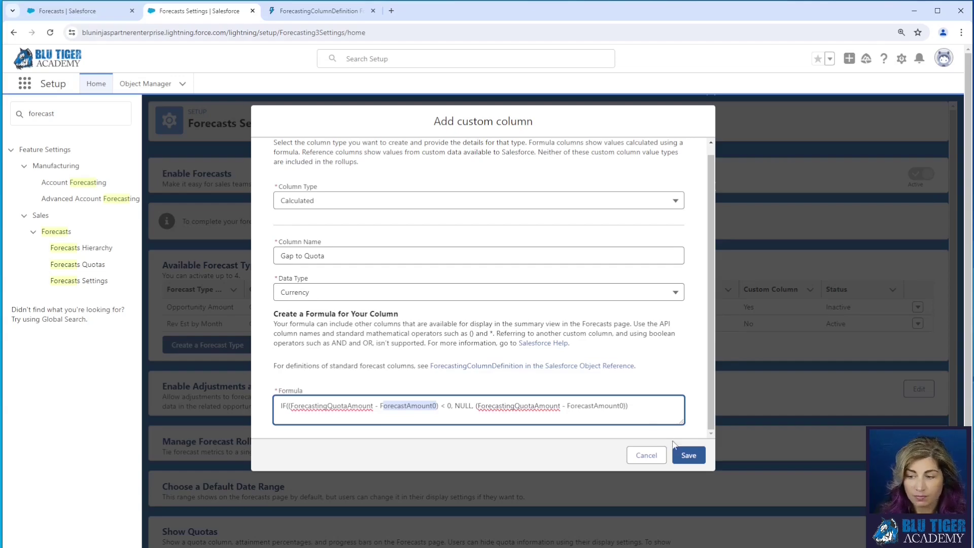
pyautogui.click(686, 455)
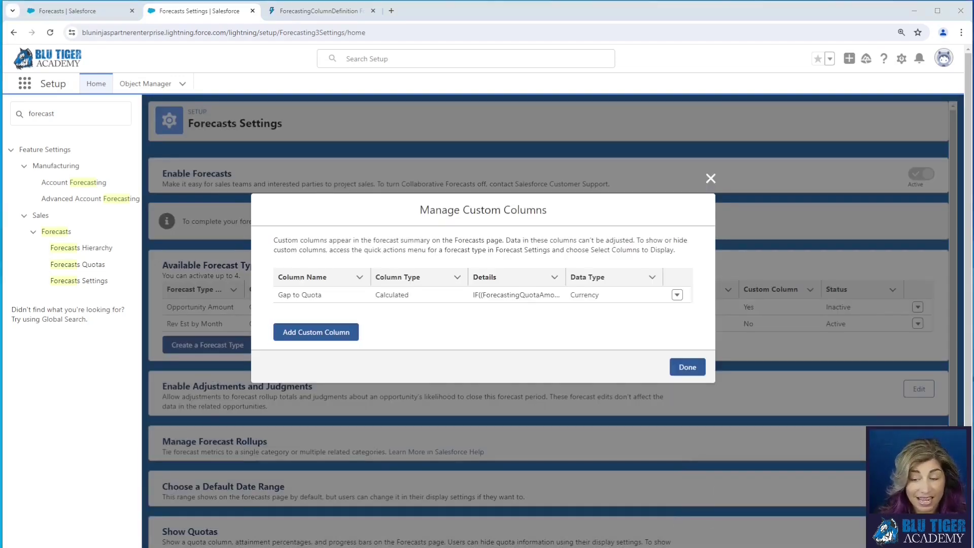
# Start another calculated custom column and name it Pipeline Coverage.
pyautogui.click(317, 333)
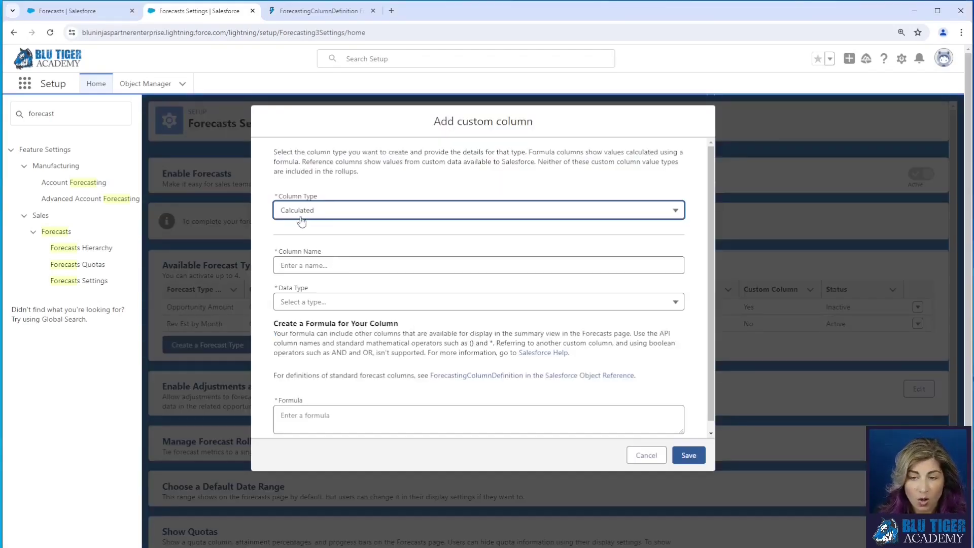
pyautogui.click(306, 266)
pyautogui.click(350, 283)
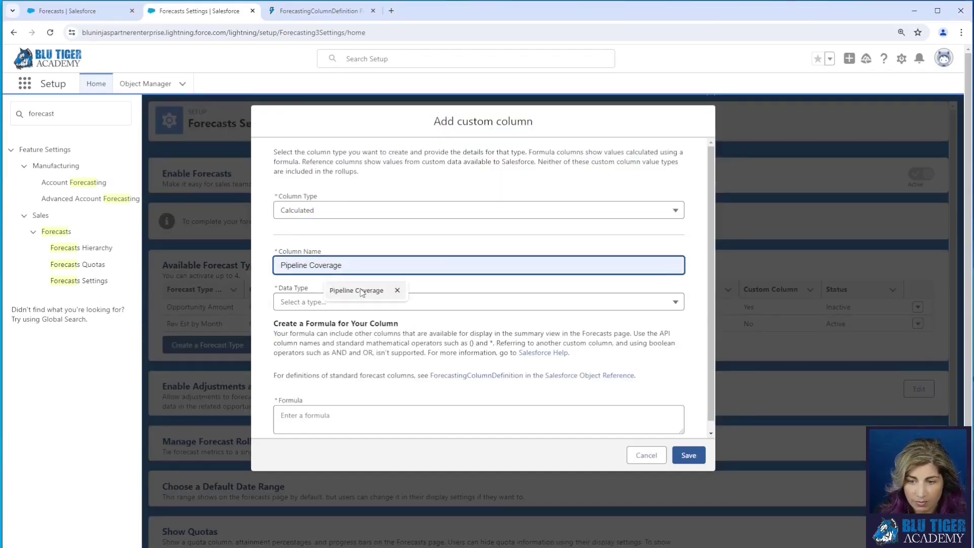
# Set the data type to Number and the formula to IF((ForecastAmount3/(ForecastingQuotaAmount - ForecastAmount0)) < 0, NULL, (ForecastAmount3/(ForecastingQuotaAmount - ForecastAmount0))).
pyautogui.click(288, 306)
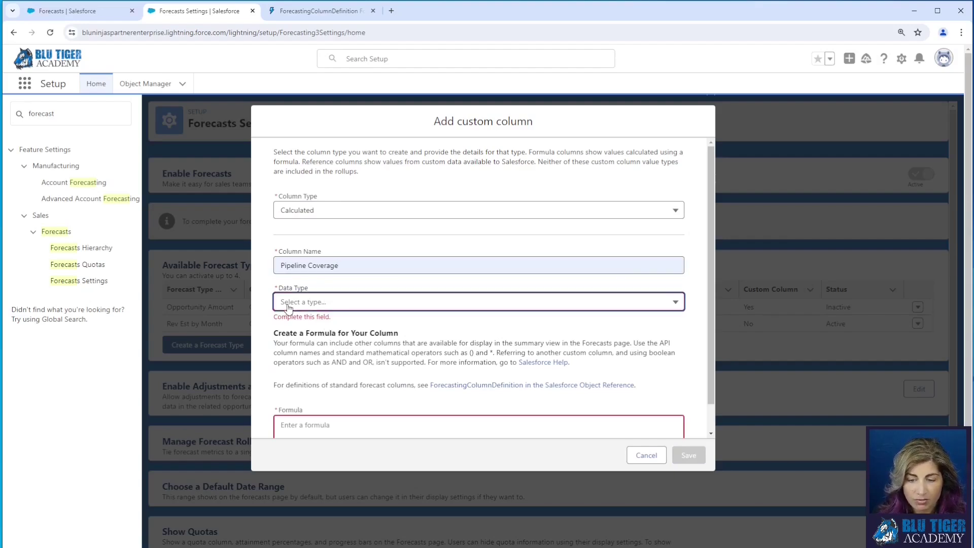
pyautogui.click(302, 325)
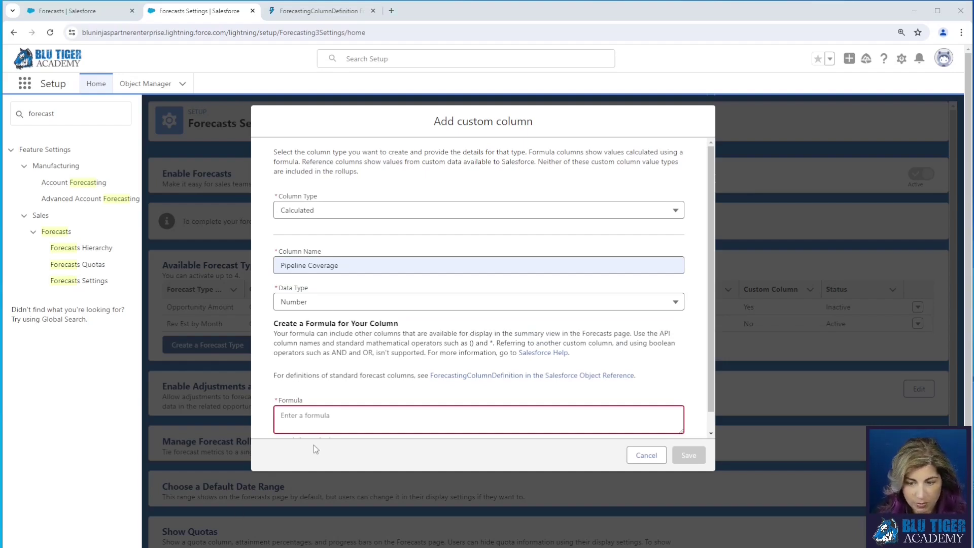
pyautogui.click(348, 415)
pyautogui.write('IF((ForecastAmount3/(ForecastingQuotaAmount - ForecastAmount0)) < 0, NULL, (ForecastAmount3/(ForecastingQuotaAmount - ForecastAmount0)))')
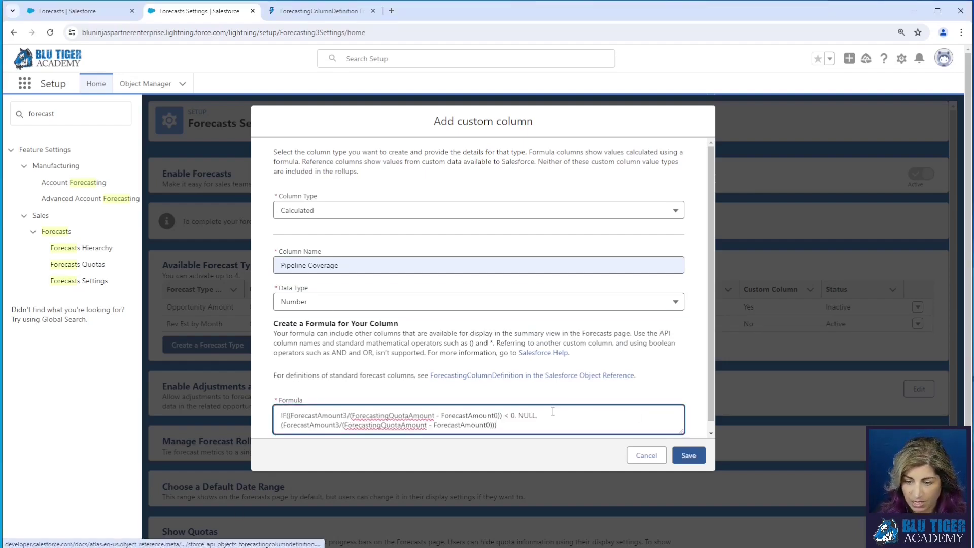
# Look up ForecastAmount3 from the Pipeline Coverage formula among the reference page's forecast category column names.
pyautogui.scroll(-1, 551, 413)
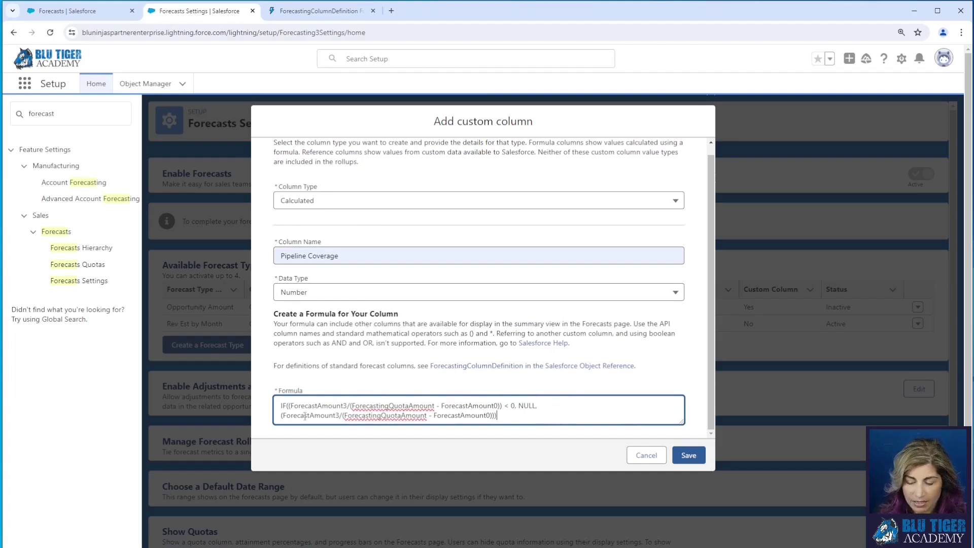
pyautogui.moveTo(283, 416); pyautogui.dragTo(339, 417)
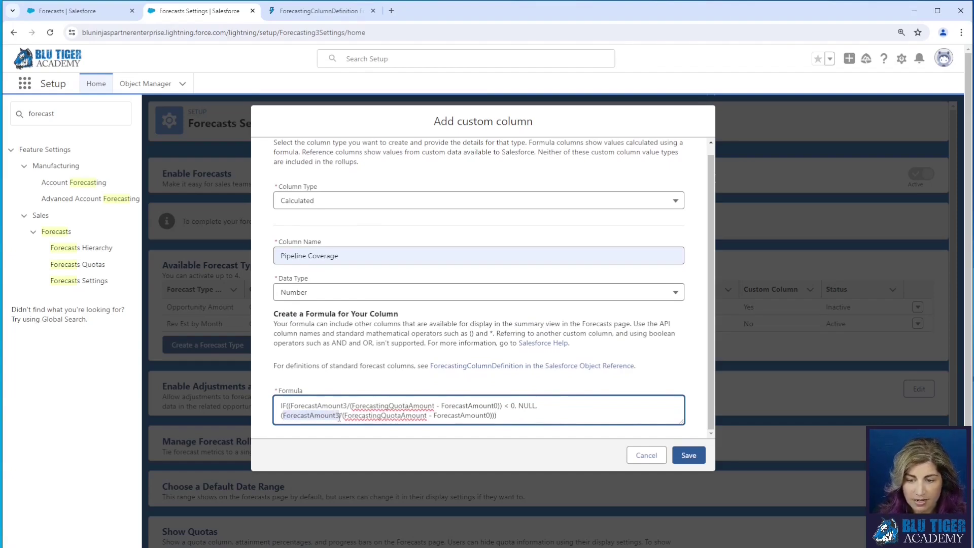
pyautogui.click(312, 13)
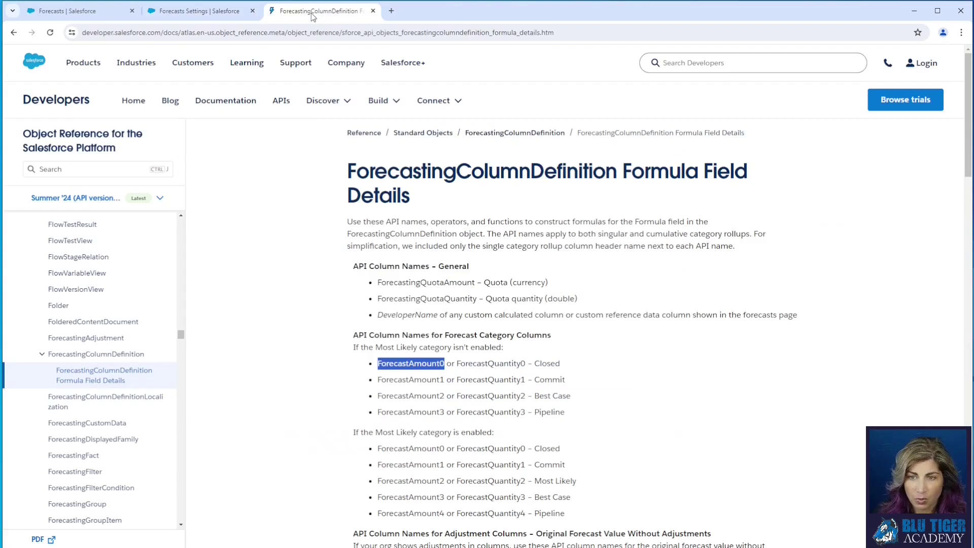
pyautogui.doubleClick(547, 412)
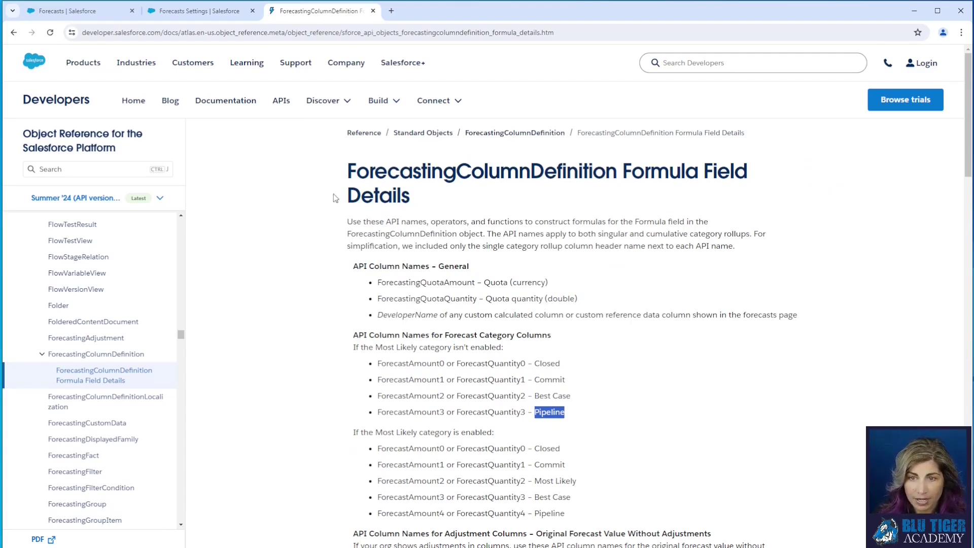
# Return to the Forecasts Settings, save the Pipeline Coverage column and finish managing the custom columns.
pyautogui.click(200, 11)
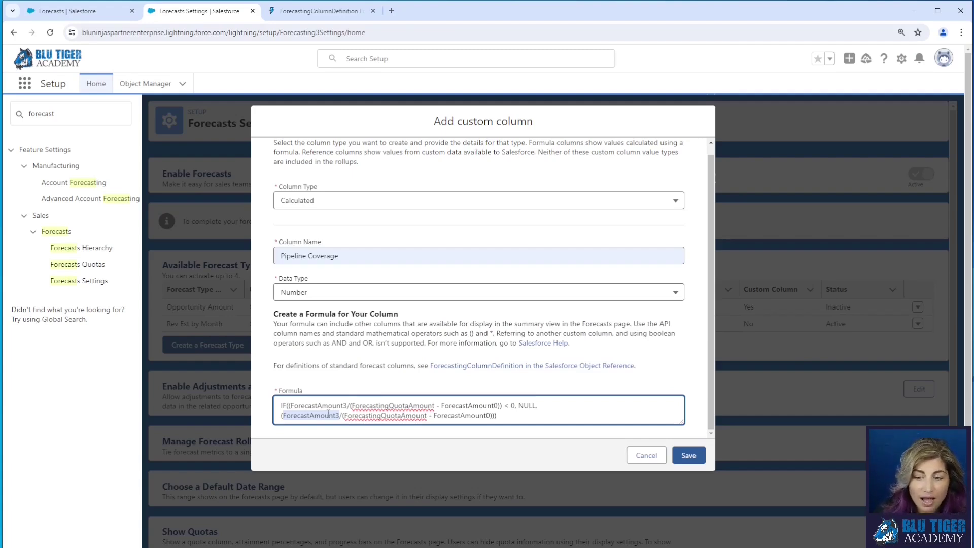
pyautogui.click(690, 455)
pyautogui.click(688, 375)
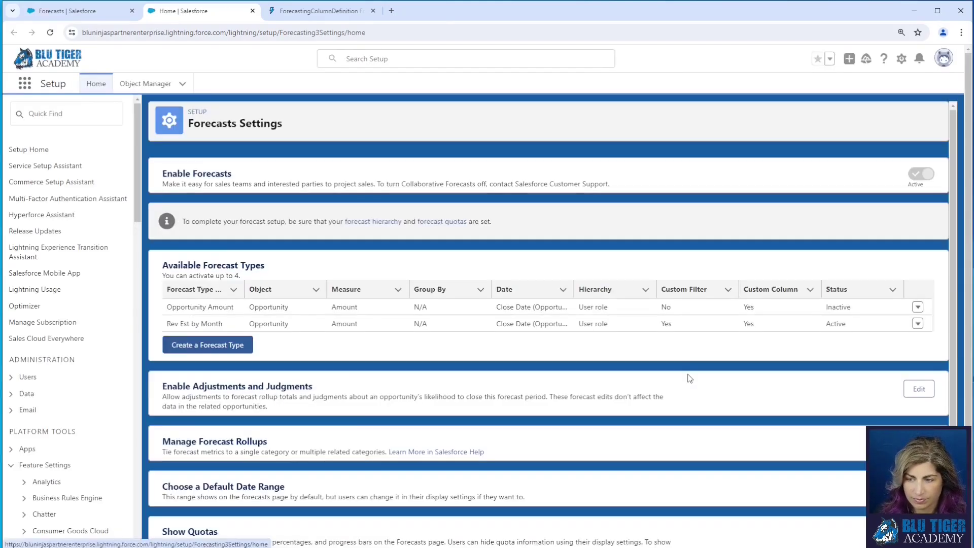
# Add Pipeline Coverage and Gap to Quota to the visible columns of the Rev Est by Month forecast type.
pyautogui.click(917, 323)
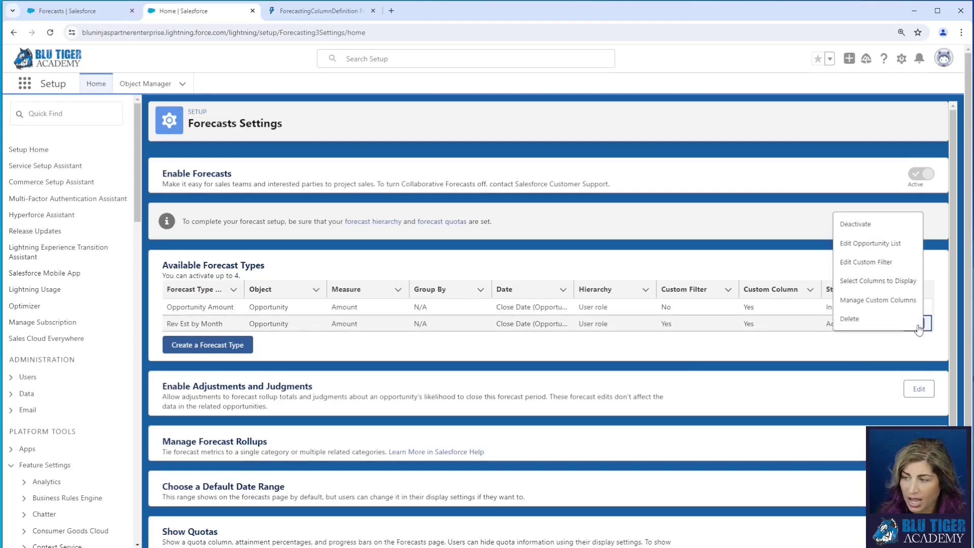
pyautogui.click(871, 281)
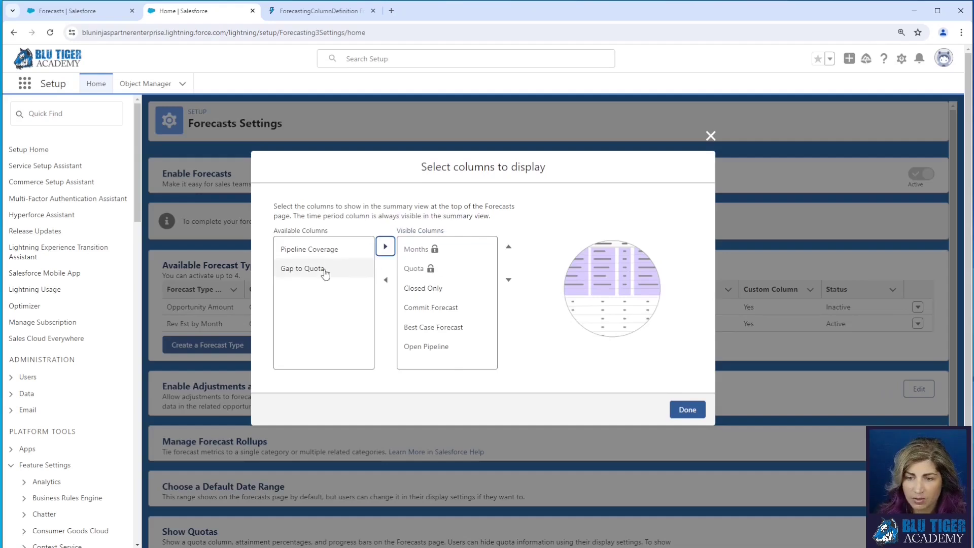
pyautogui.click(307, 252)
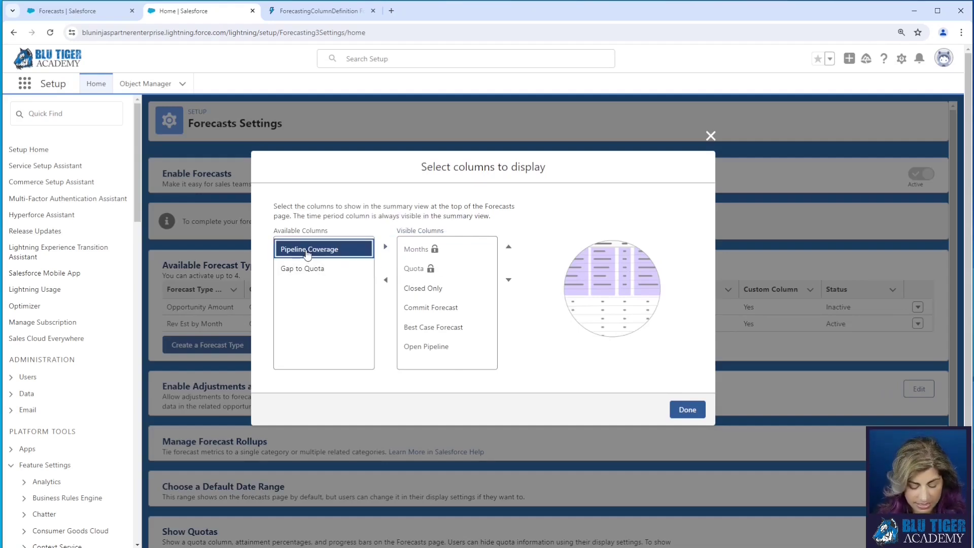
pyautogui.keyDown('shift'); pyautogui.click(310, 268); pyautogui.keyUp('shift')
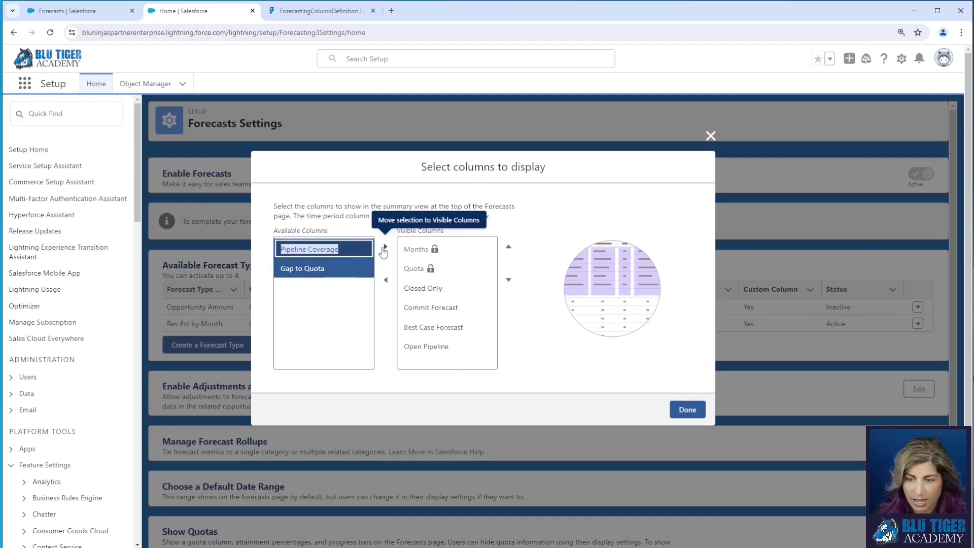
pyautogui.click(383, 249)
# Place Gap to Quota and Pipeline Coverage, in that order, directly after Quota and check the columns on the Forecasts page.
pyautogui.click(459, 366)
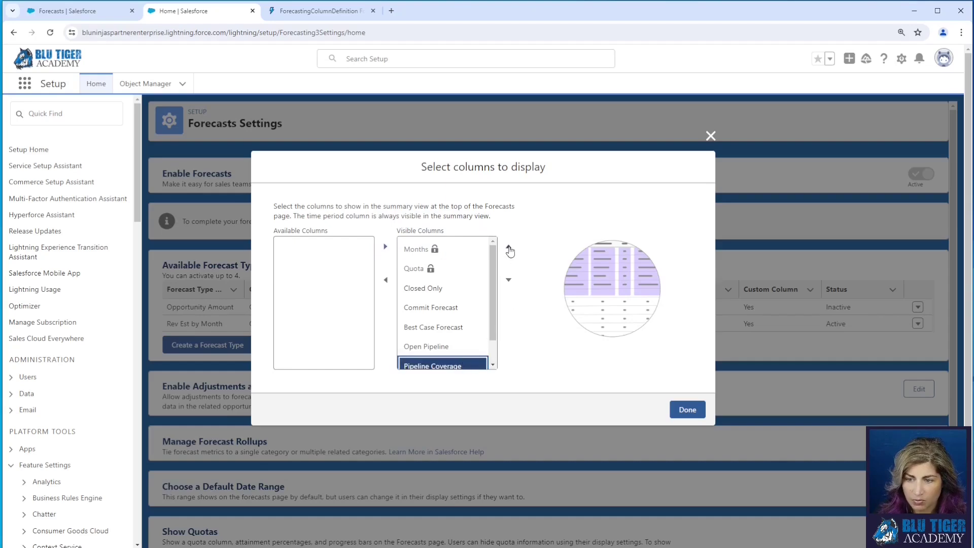
pyautogui.click(509, 248)
pyautogui.click(509, 248)
pyautogui.click(509, 248)
pyautogui.click(510, 247)
pyautogui.scroll(-1, 461, 371)
pyautogui.click(449, 358)
pyautogui.tripleClick(508, 247)
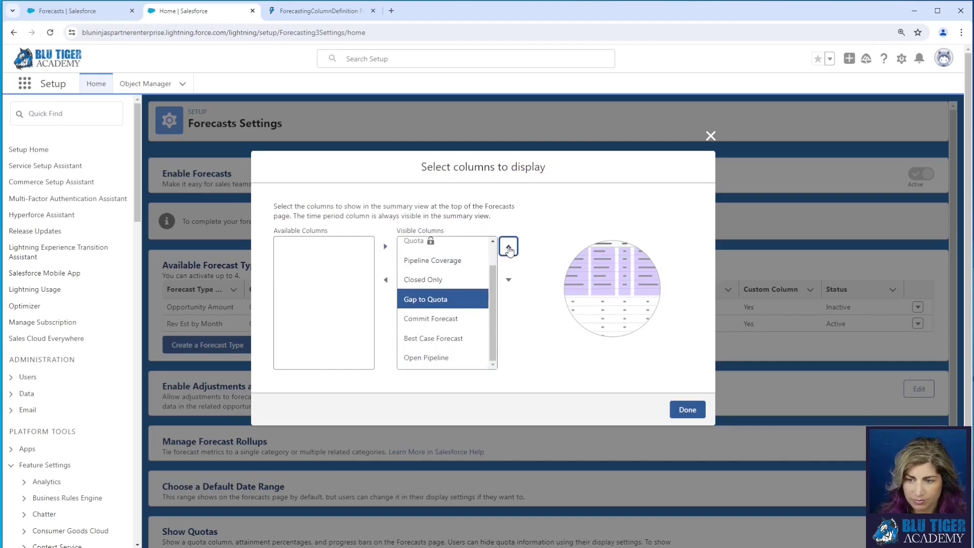
pyautogui.click(509, 247)
pyautogui.click(687, 408)
pyautogui.click(83, 11)
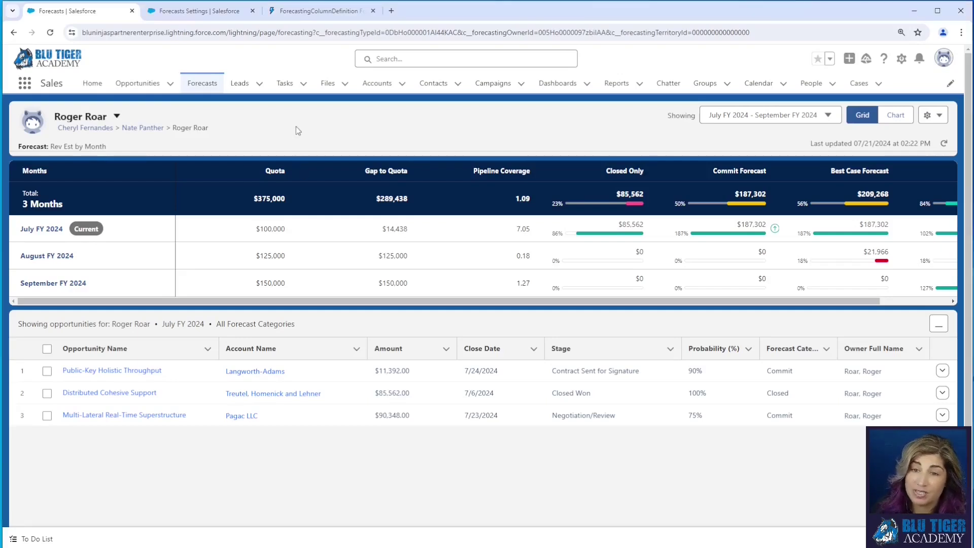
# Return to the Forecasts Settings and start a calculated custom column named Weighted Pipeline for Rev Est by Month.
pyautogui.click(202, 11)
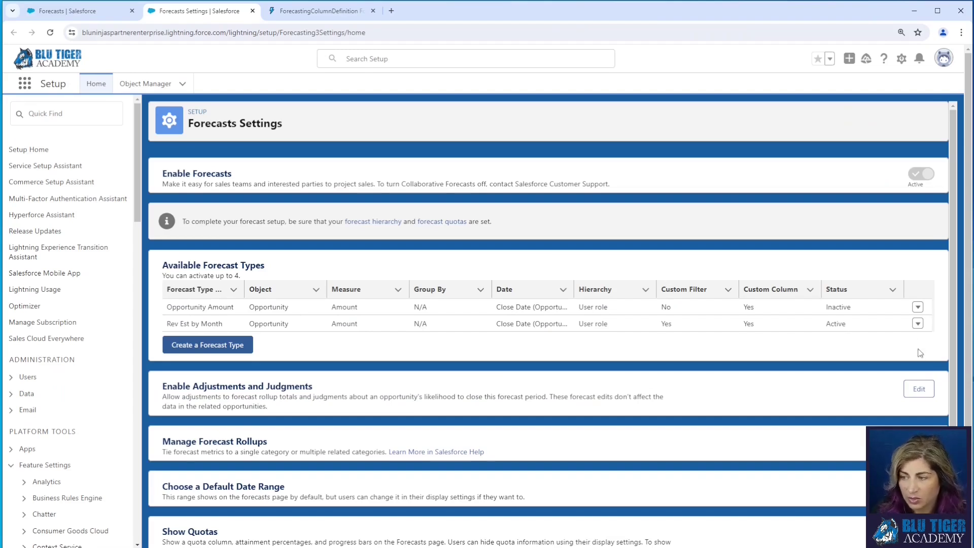
pyautogui.click(917, 324)
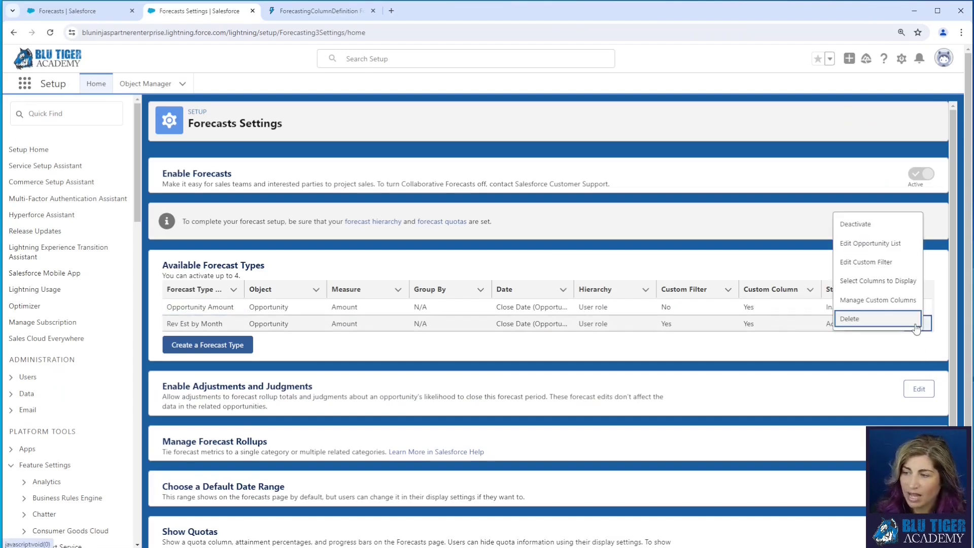
pyautogui.click(879, 301)
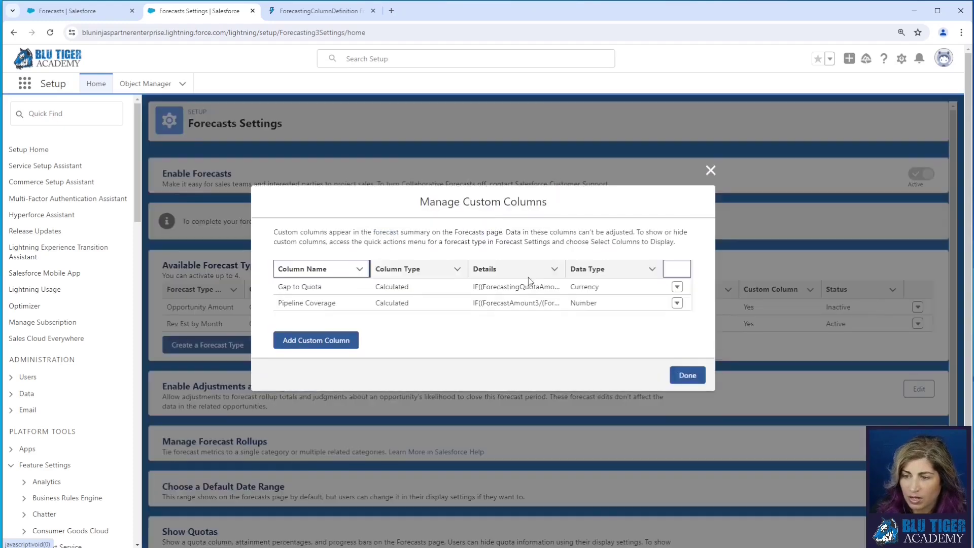
pyautogui.click(331, 341)
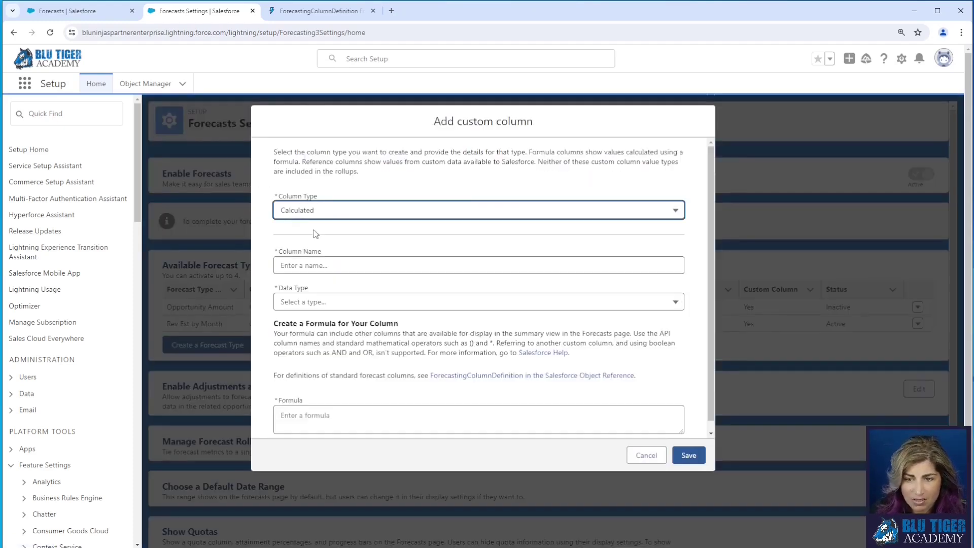
pyautogui.click(317, 262)
pyautogui.click(348, 309)
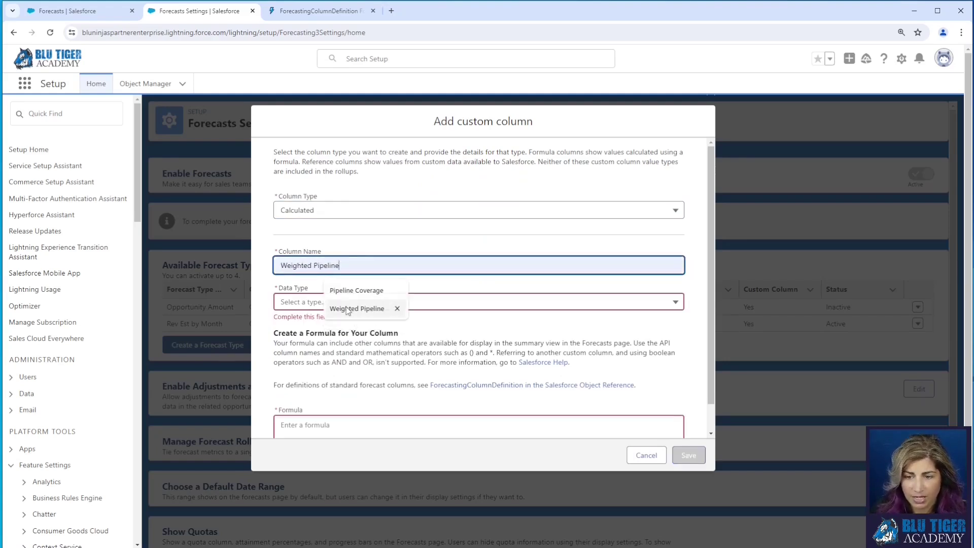
# Set the data type to Currency and the formula to ForecastAmount0 + ((ForecastAmount1- ForecastAmount0)*0.75) + ((ForecastAmount2-ForecastAmount1)*0.5) + ((ForecastAmount3-(ForecastAmount2-ForecastAmount1)-(ForecastAmount1-ForecastAmount0))*0.25).
pyautogui.click(325, 303)
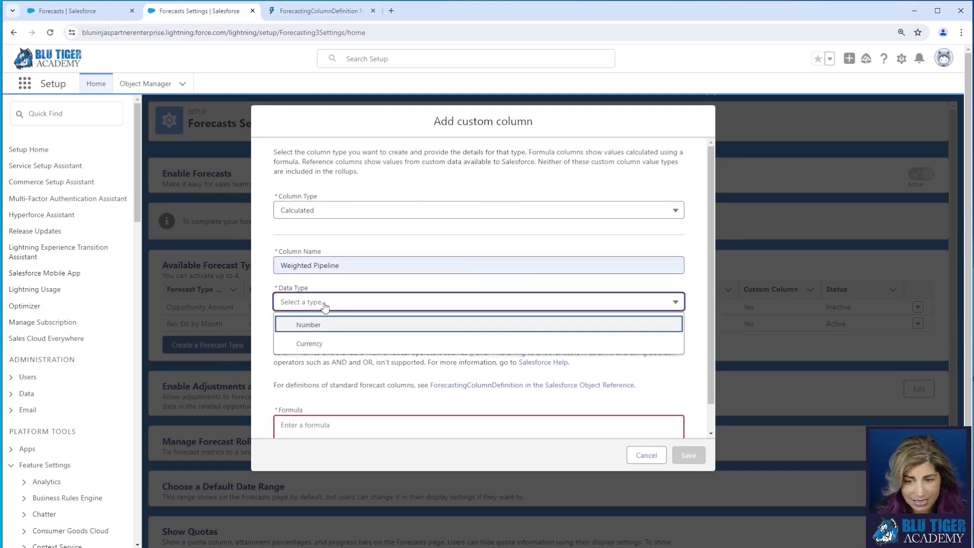
pyautogui.click(328, 349)
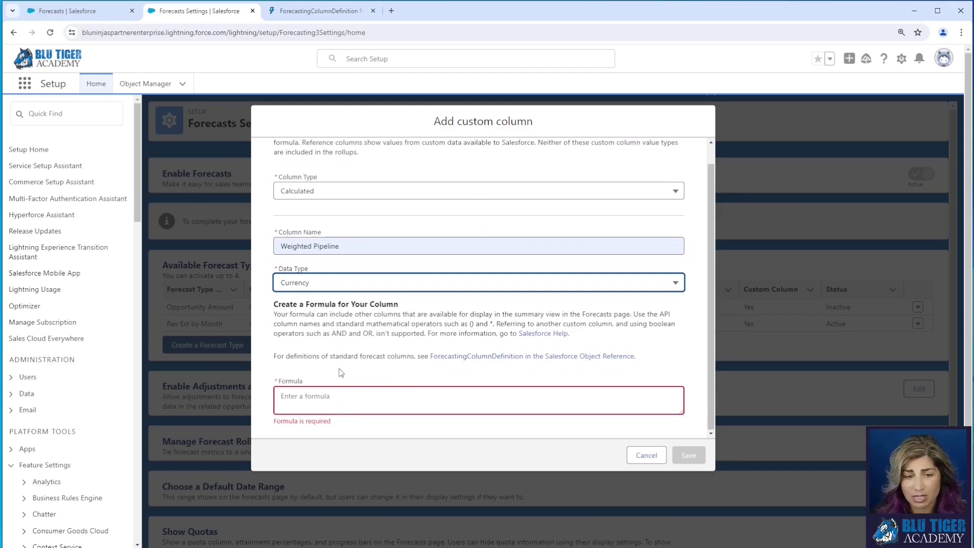
pyautogui.hotkey('alt', 'Tab')
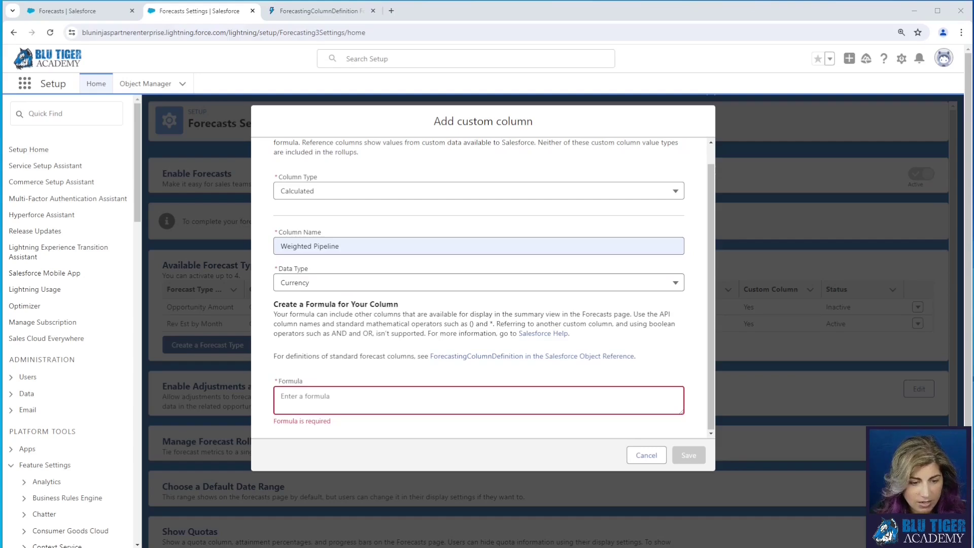
pyautogui.click(342, 411)
pyautogui.write('ForecastAmount0 + ((ForecastAmount1- ForecastAmount0)*0.75) + ((ForecastAmount2-ForecastAmount1)*0.5) + ((ForecastAmount3-(ForecastAmount2-ForecastAmount1)-(ForecastAmount1-ForecastAmount0))*0.25)')
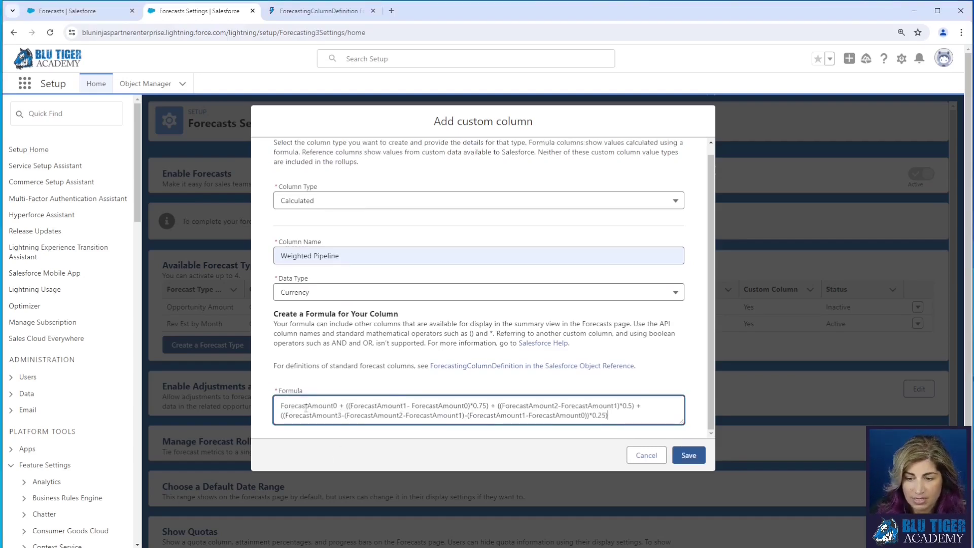
# Review the formula's ForecastAmount0 and 0.75-weighted terms, save the Weighted Pipeline column and finish managing the custom columns.
pyautogui.moveTo(281, 406); pyautogui.dragTo(340, 405)
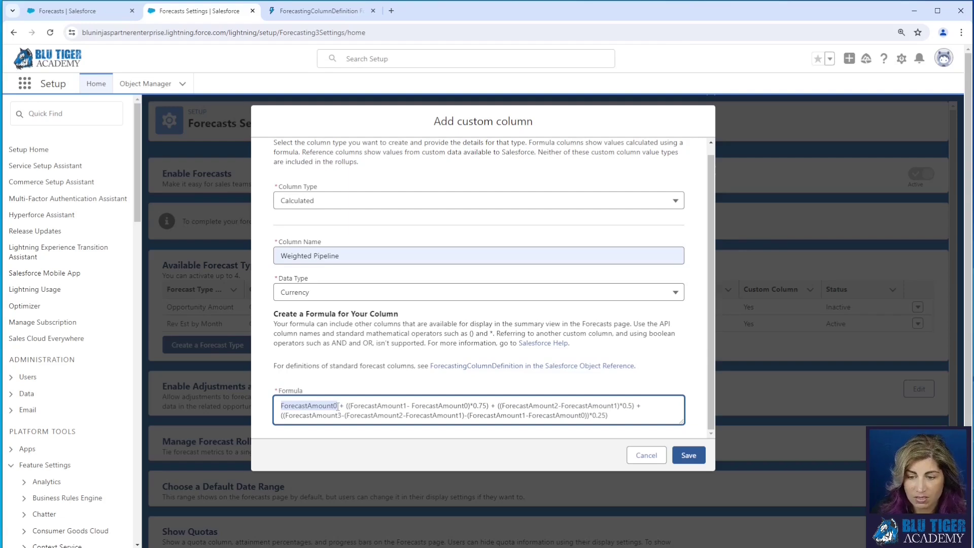
pyautogui.moveTo(357, 406); pyautogui.dragTo(405, 408)
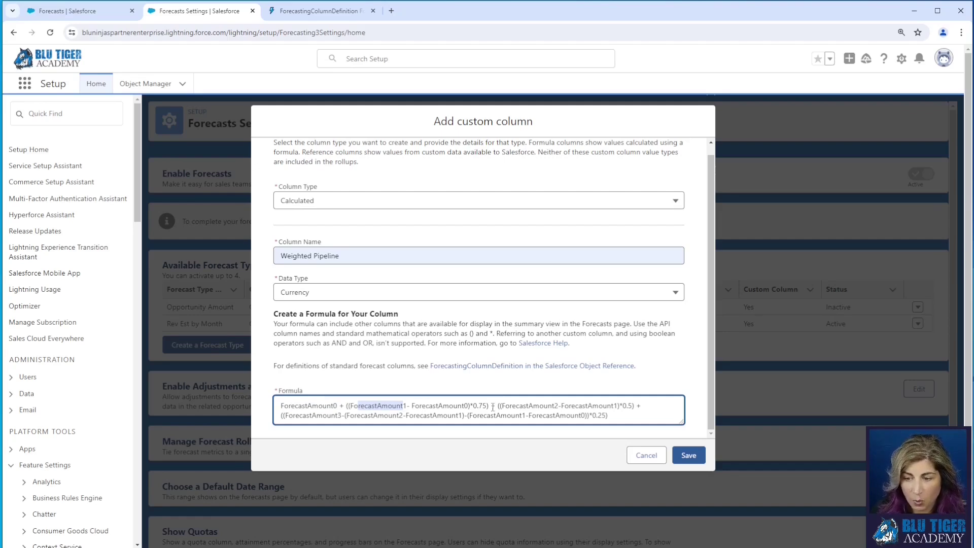
pyautogui.moveTo(488, 406); pyautogui.dragTo(348, 406)
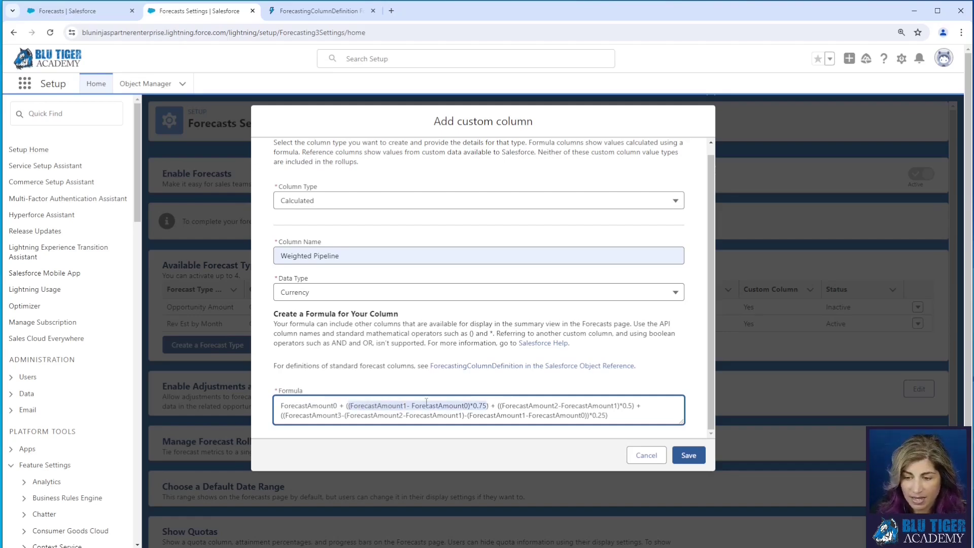
pyautogui.click(688, 455)
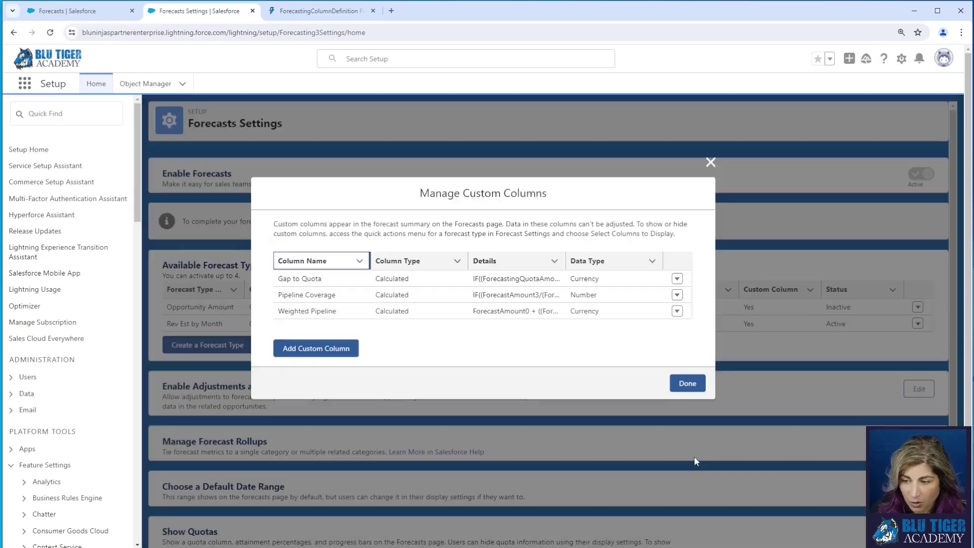
pyautogui.click(686, 384)
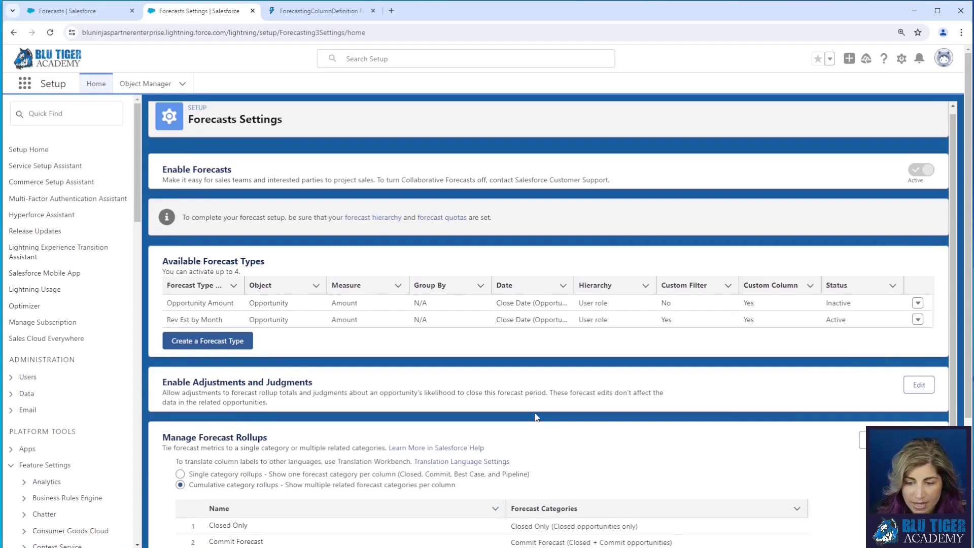
# Examine which opportunities the Commit Forecast and Best Case Forecast rollups include under Manage Forecast Rollups.
pyautogui.scroll(-2, 285, 435)
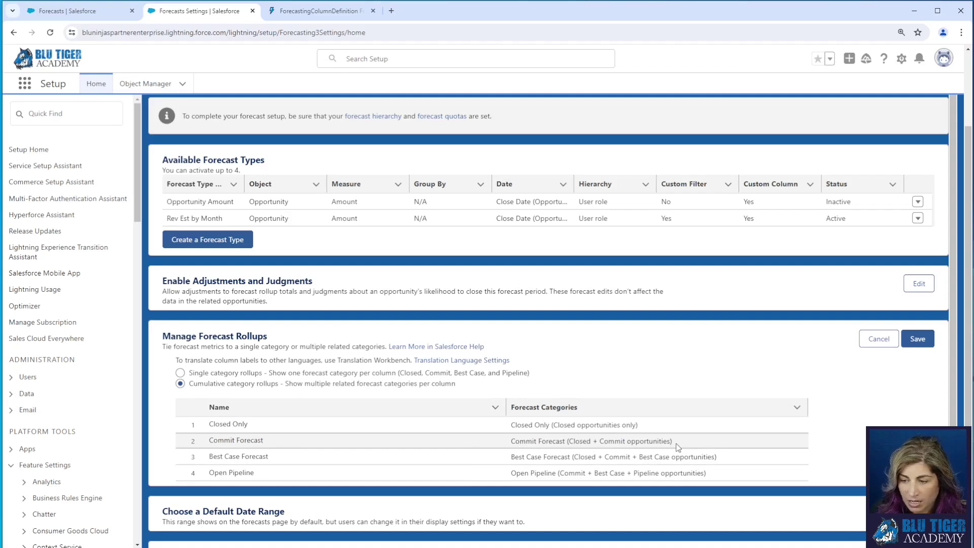
pyautogui.moveTo(677, 445); pyautogui.dragTo(514, 450)
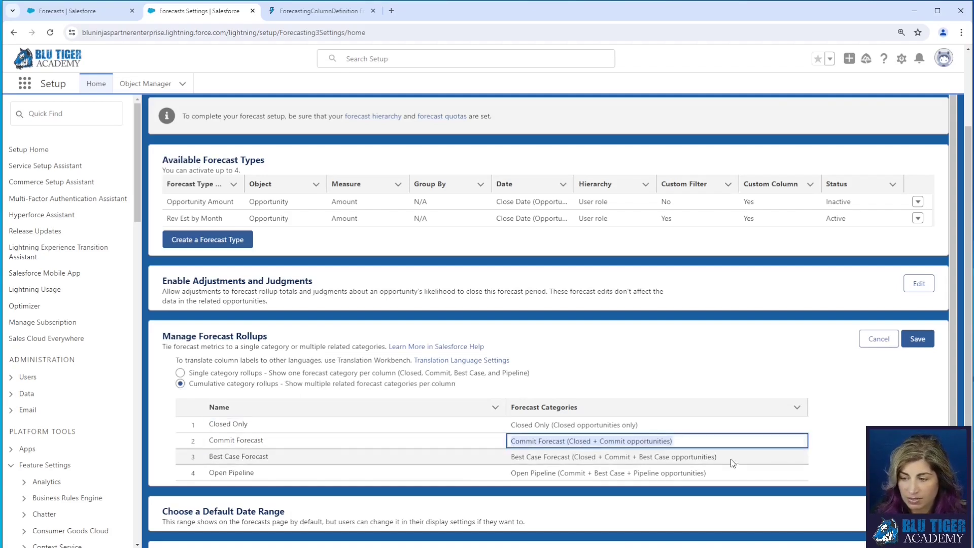
pyautogui.moveTo(729, 459); pyautogui.dragTo(510, 460)
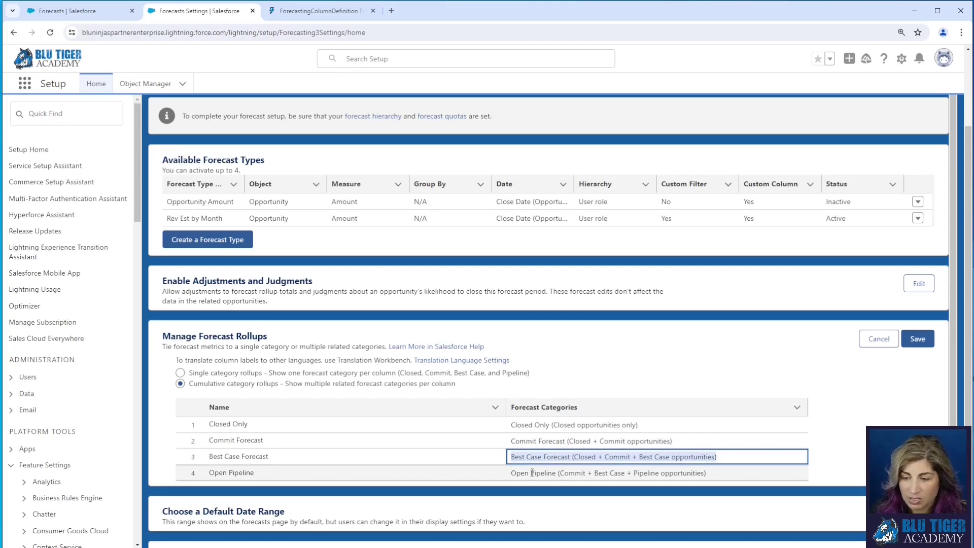
# Open the Weighted Pipeline custom column of Rev Est by Month for editing and examine its formula's 0.5-weighted term.
pyautogui.click(917, 218)
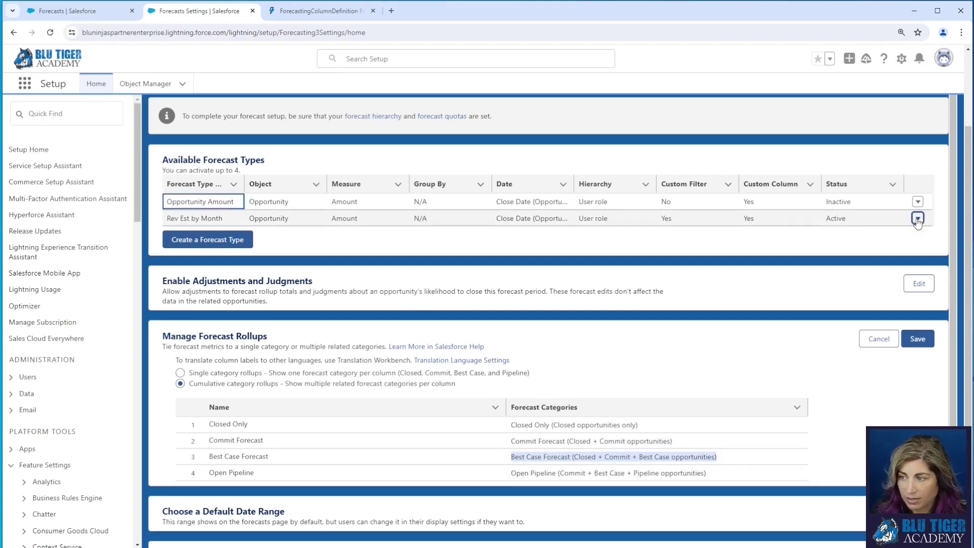
pyautogui.click(870, 193)
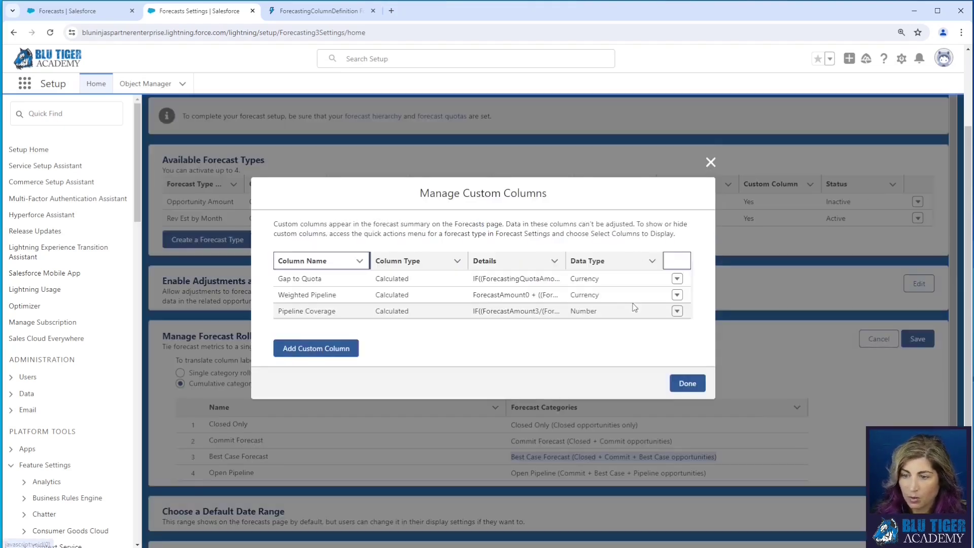
pyautogui.click(677, 295)
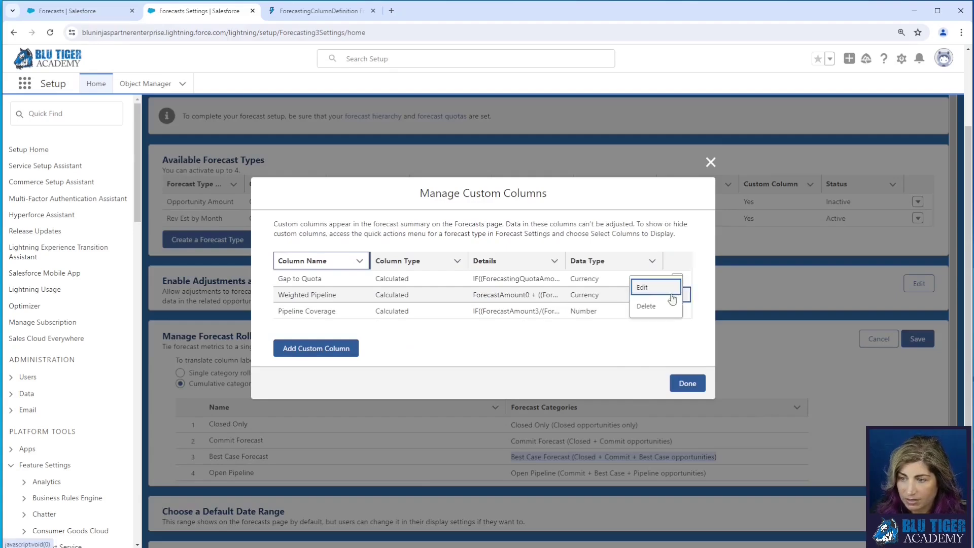
pyautogui.click(657, 289)
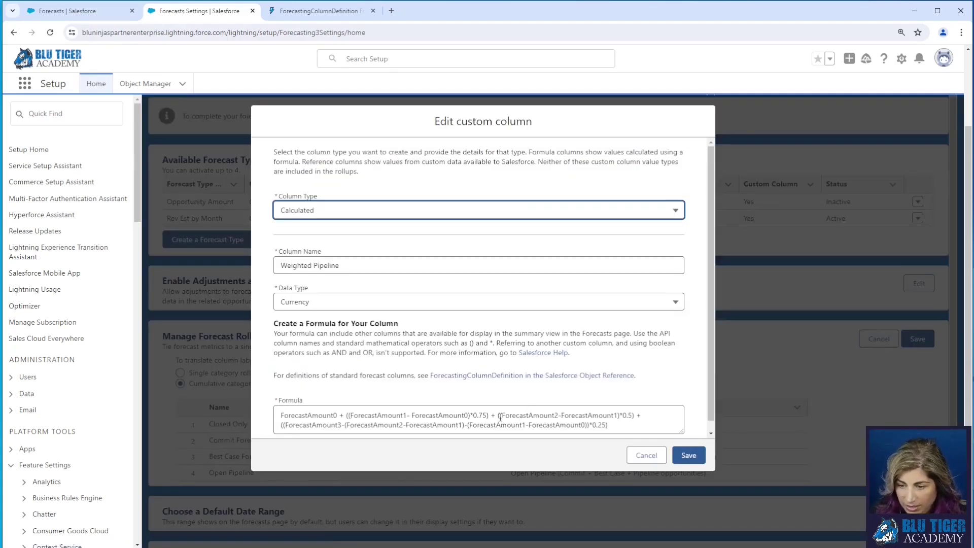
pyautogui.moveTo(500, 417); pyautogui.dragTo(633, 417)
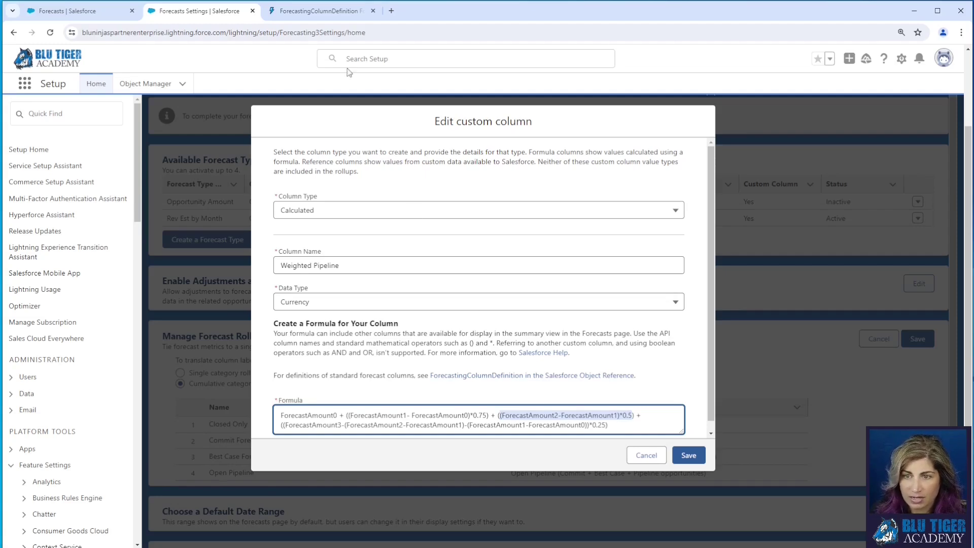
# Check the forecast category API names in the ForecastingColumnDefinition reference and examine the 0.25-weighted term of the Weighted Pipeline formula.
pyautogui.click(315, 18)
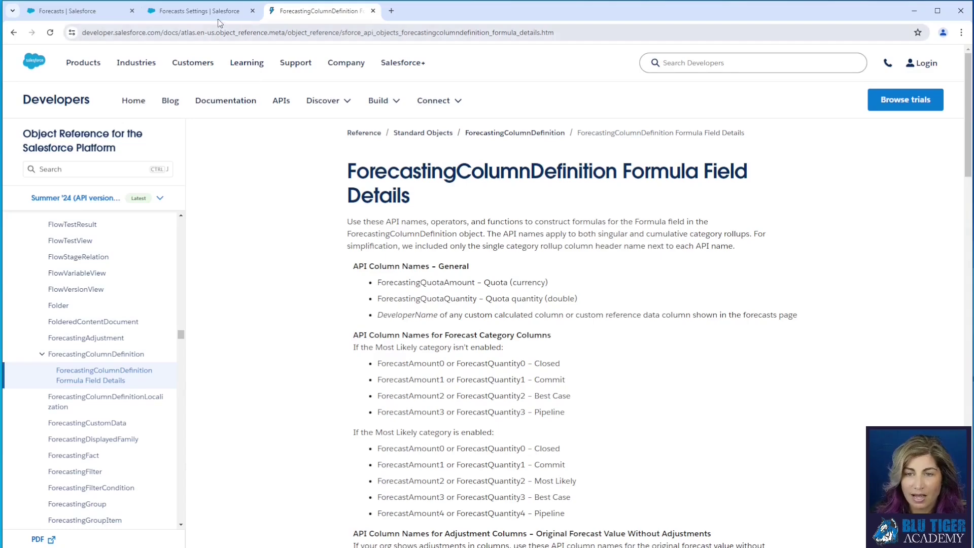
pyautogui.click(199, 10)
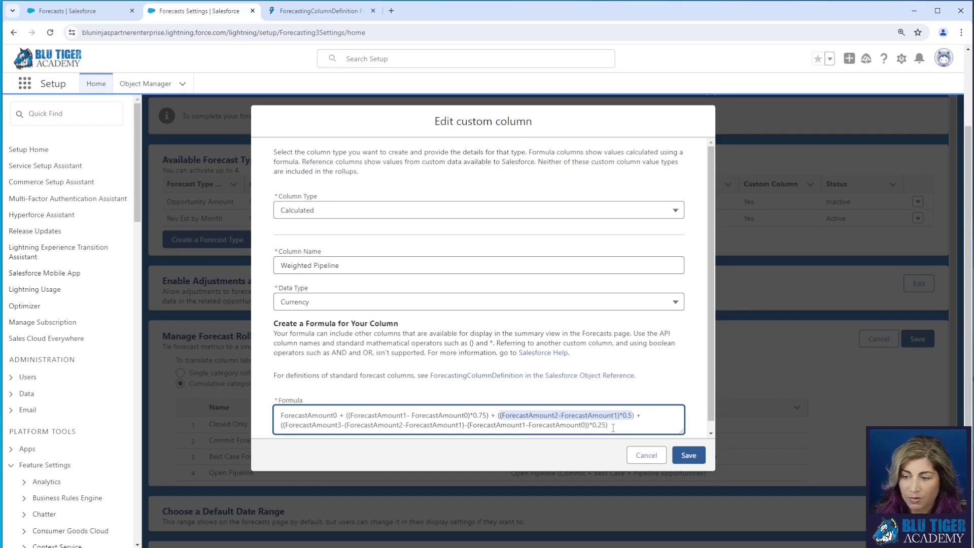
pyautogui.moveTo(613, 428); pyautogui.dragTo(281, 423)
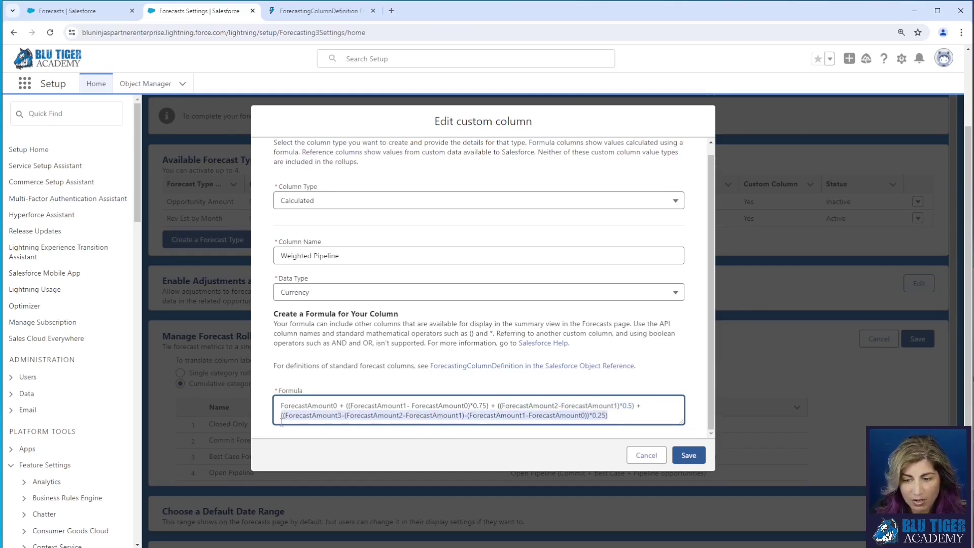
# Save the Weighted Pipeline custom column and finish managing the custom columns of Rev Est by Month.
pyautogui.click(634, 416)
pyautogui.click(688, 455)
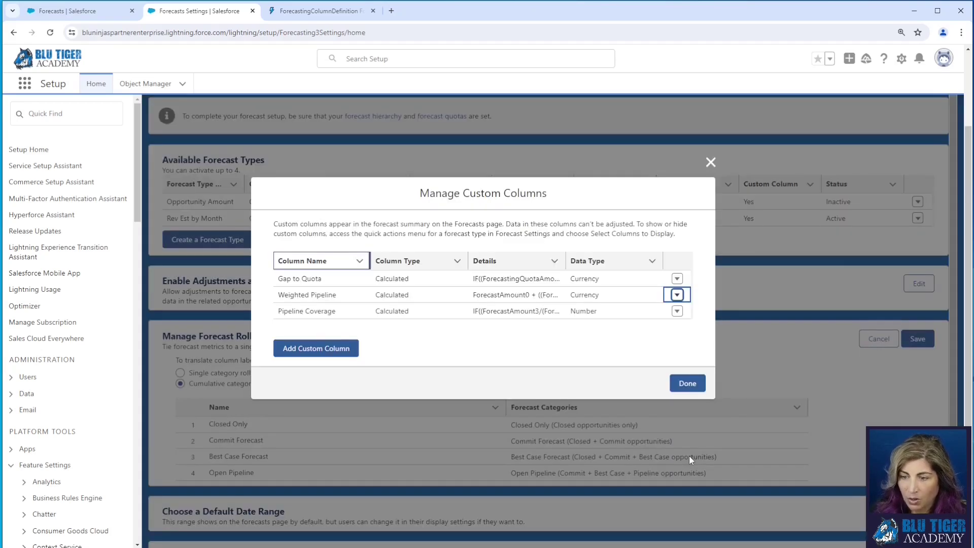
pyautogui.click(687, 383)
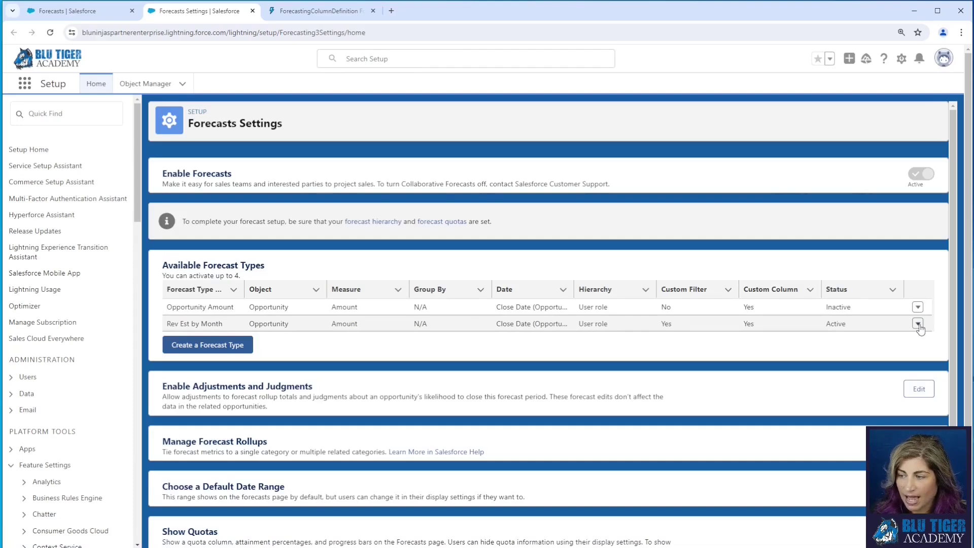
# Add Weighted Pipeline to the visible columns of the Rev Est by Month forecast type.
pyautogui.click(921, 324)
pyautogui.click(870, 280)
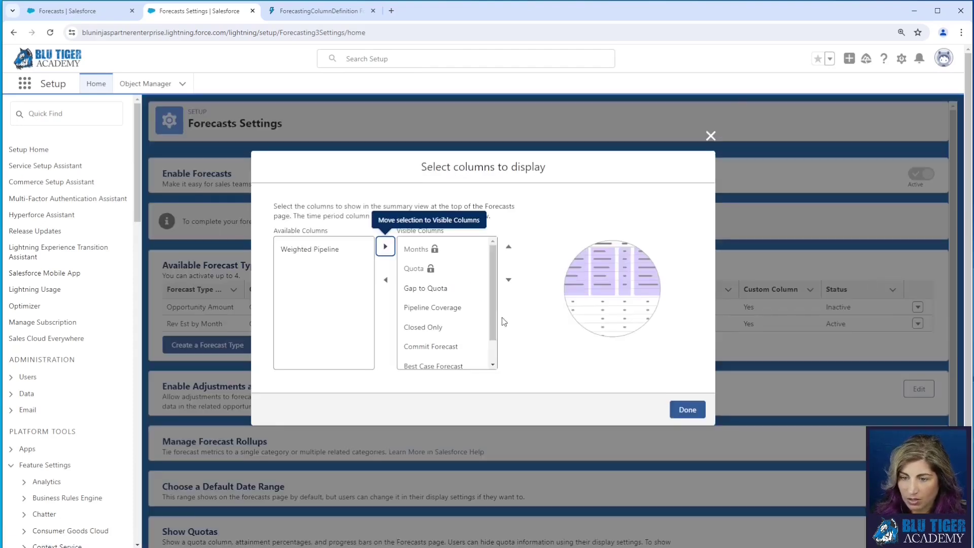
pyautogui.click(308, 251)
pyautogui.click(385, 246)
pyautogui.scroll(-2, 491, 326)
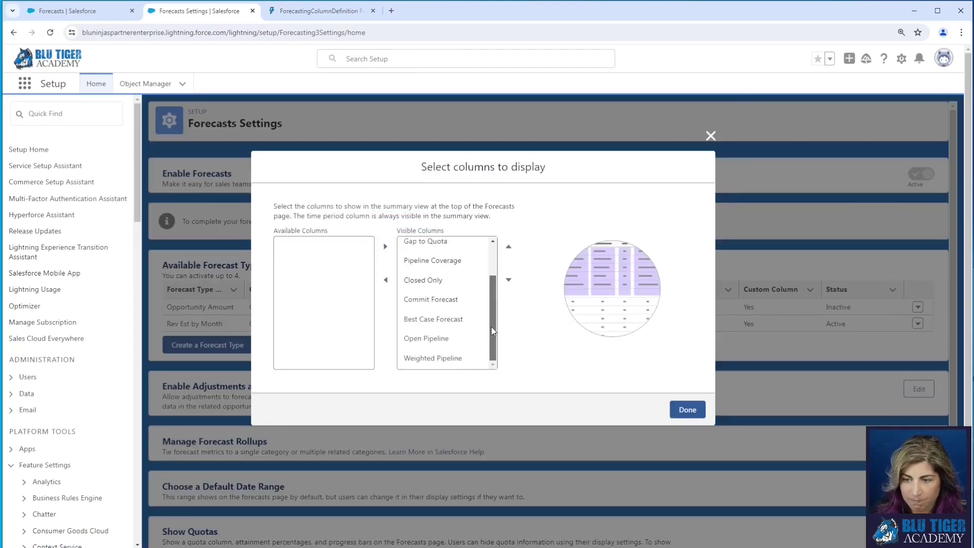
# Move Weighted Pipeline up four places in the visible columns and apply the column selection.
pyautogui.click(508, 247)
pyautogui.click(508, 247)
pyautogui.click(508, 246)
pyautogui.click(508, 246)
pyautogui.click(682, 409)
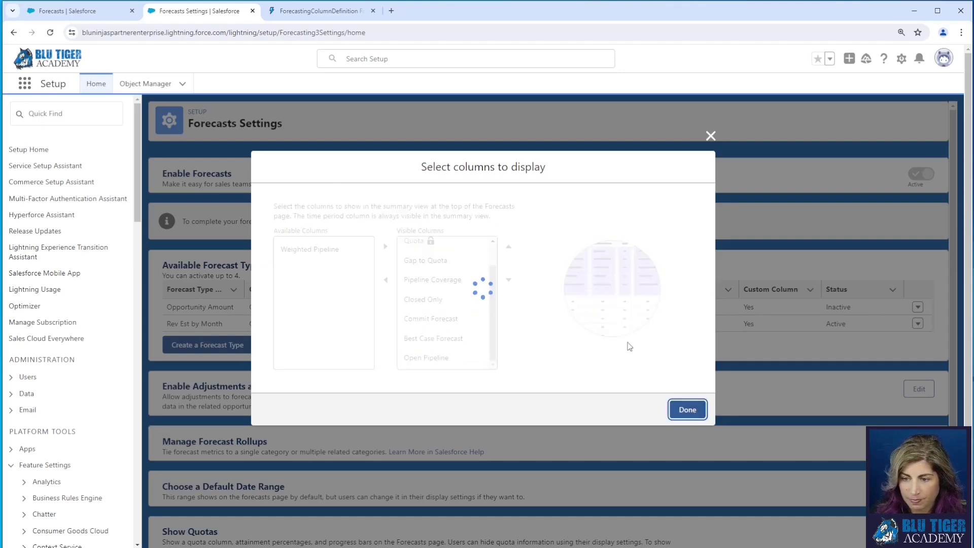
# Switch to the Forecasts page and reload it with the updated column selection.
pyautogui.click(61, 10)
pyautogui.click(50, 32)
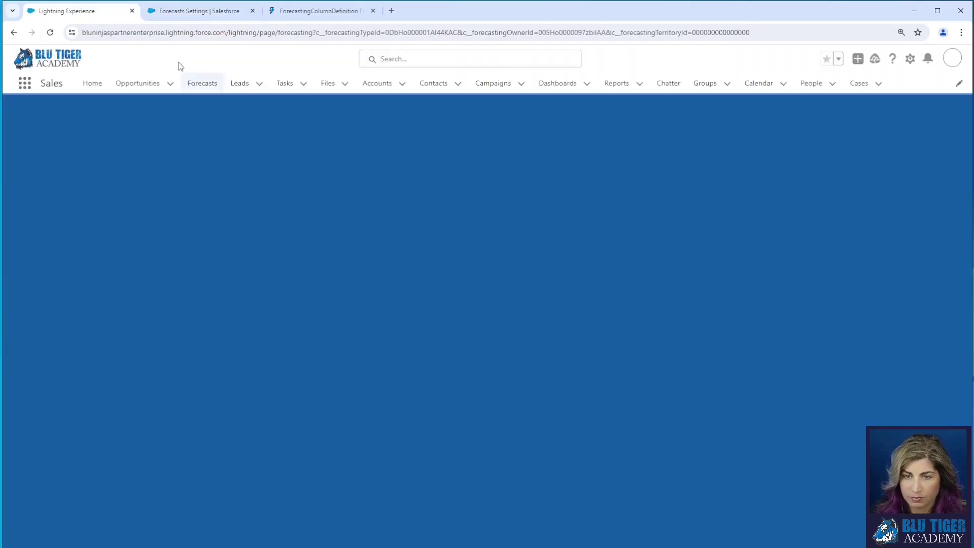